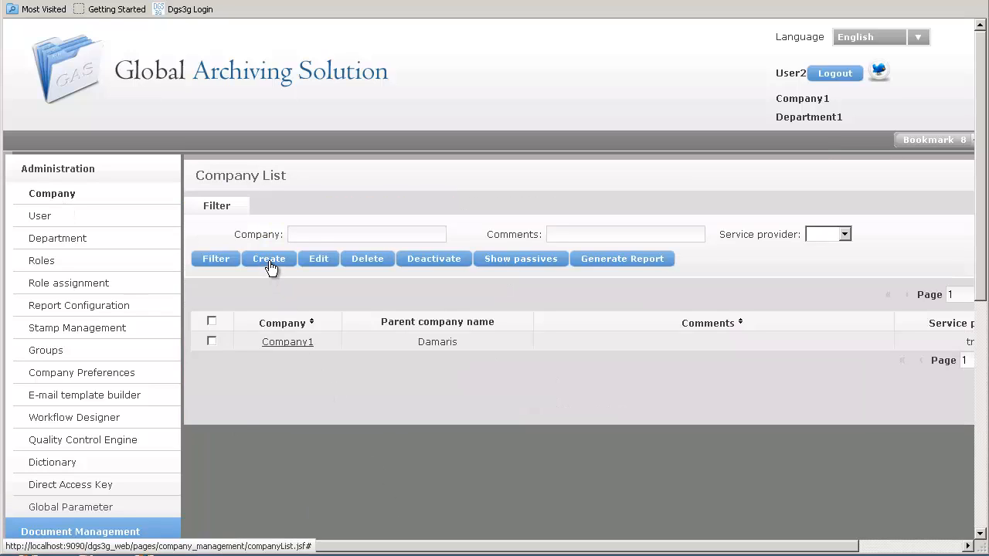
# Step: Open Company1 for editing, review its address, SMTP and Paybox settings, and save the company
pyautogui.click(211, 342)
pyautogui.click(317, 262)
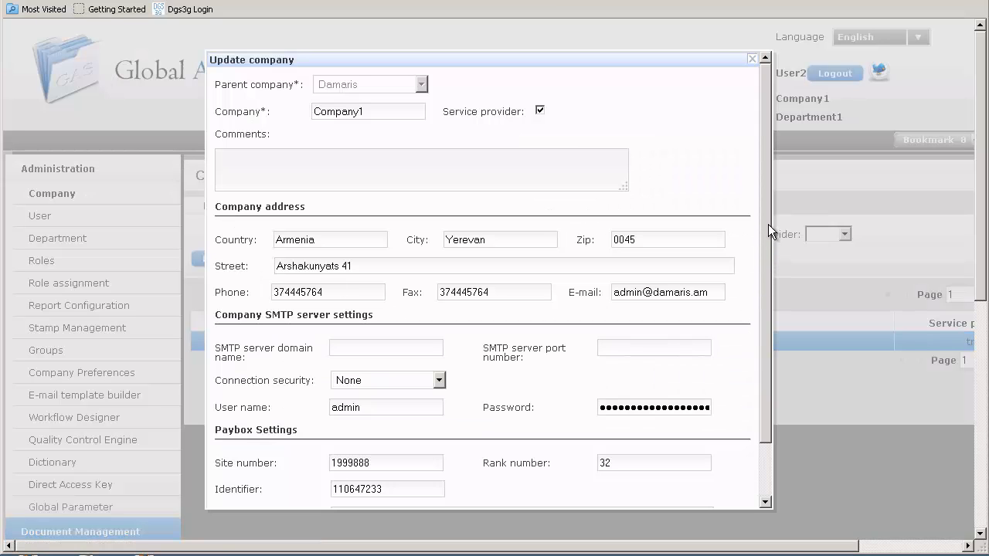
pyautogui.moveTo(767, 217); pyautogui.dragTo(761, 340)
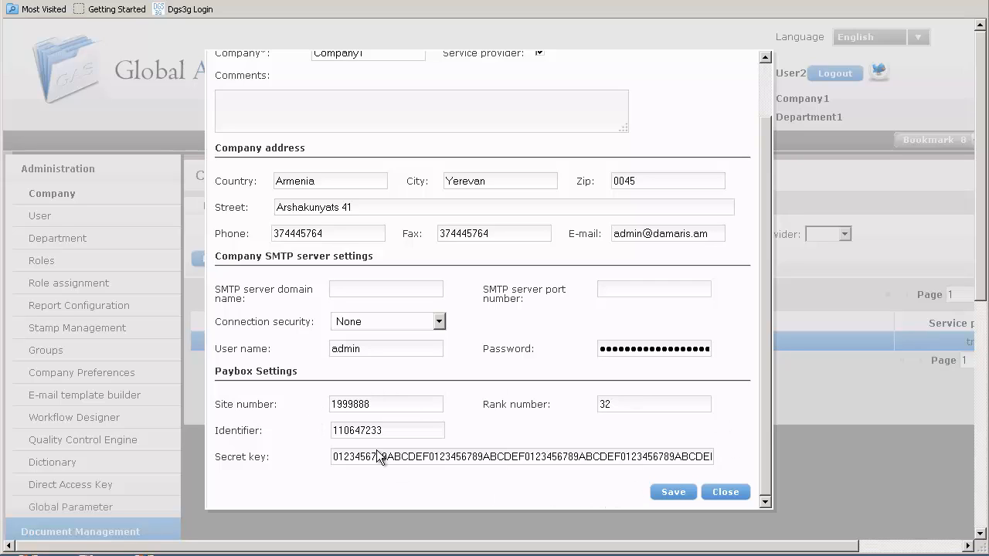
pyautogui.click(670, 493)
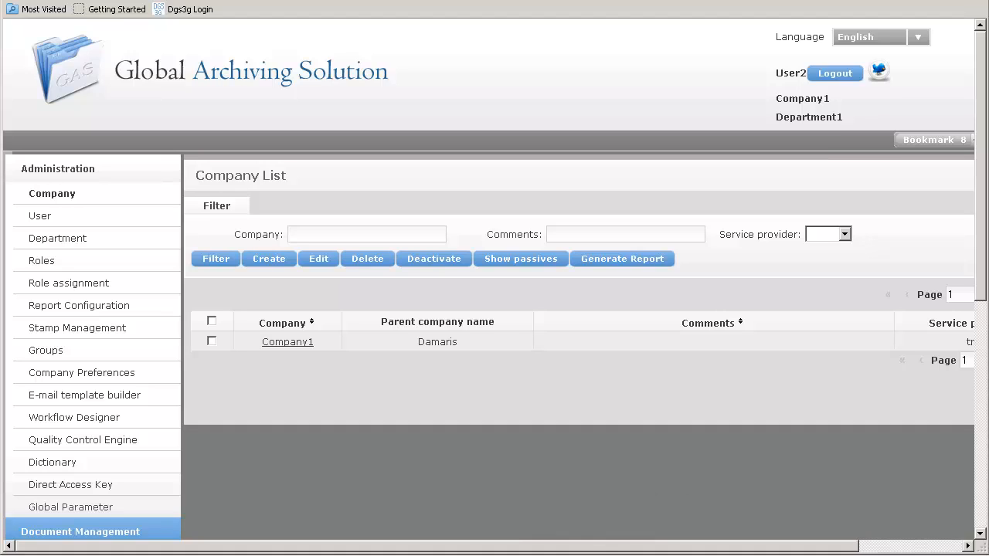
# Step: Switch to the dgs3g.properties file in the text editor and set payboxURL1 to preprod-tpeweb.paybox.com
pyautogui.hotkey('alt', 'Tab')
pyautogui.scroll(-6, 531, 291)
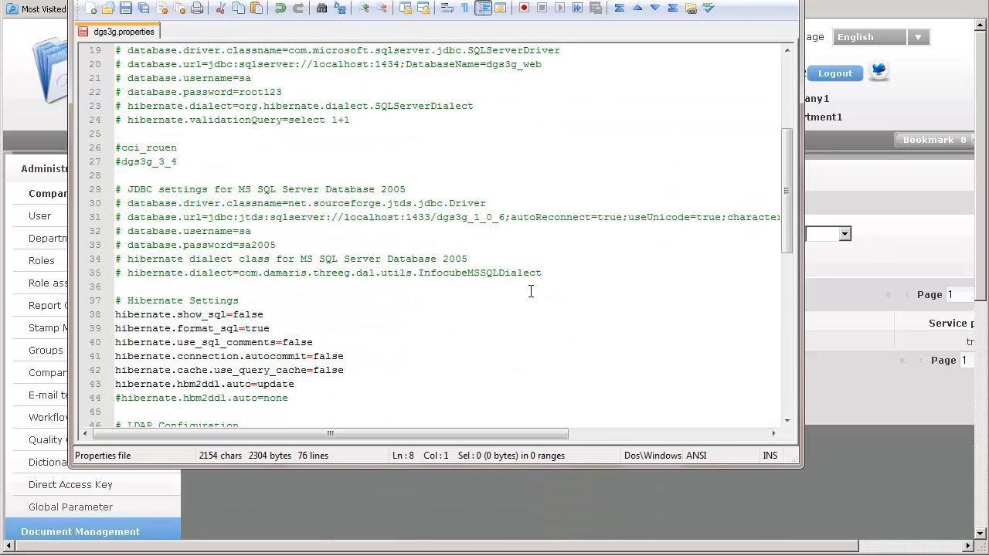
pyautogui.scroll(-10, 530, 292)
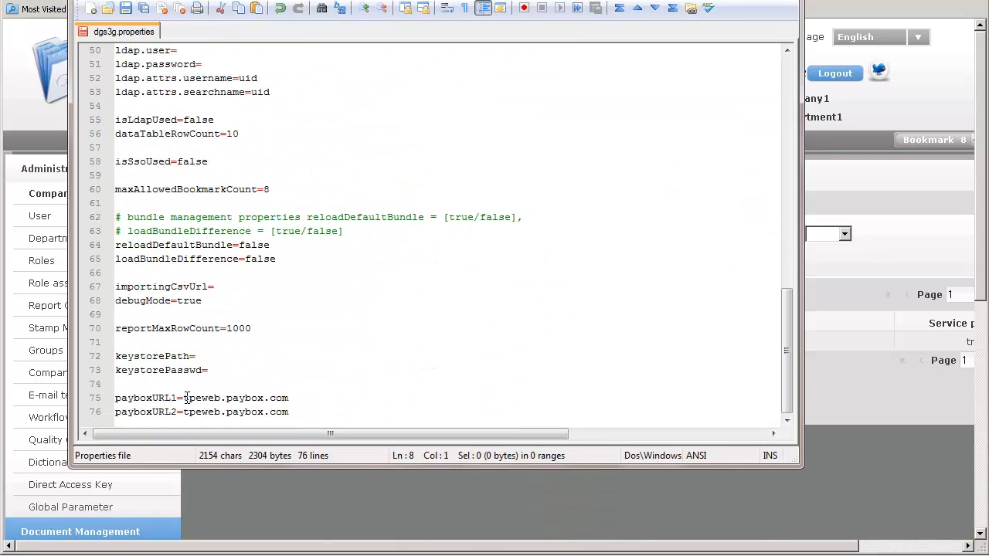
pyautogui.click(186, 398)
pyautogui.write('prep')
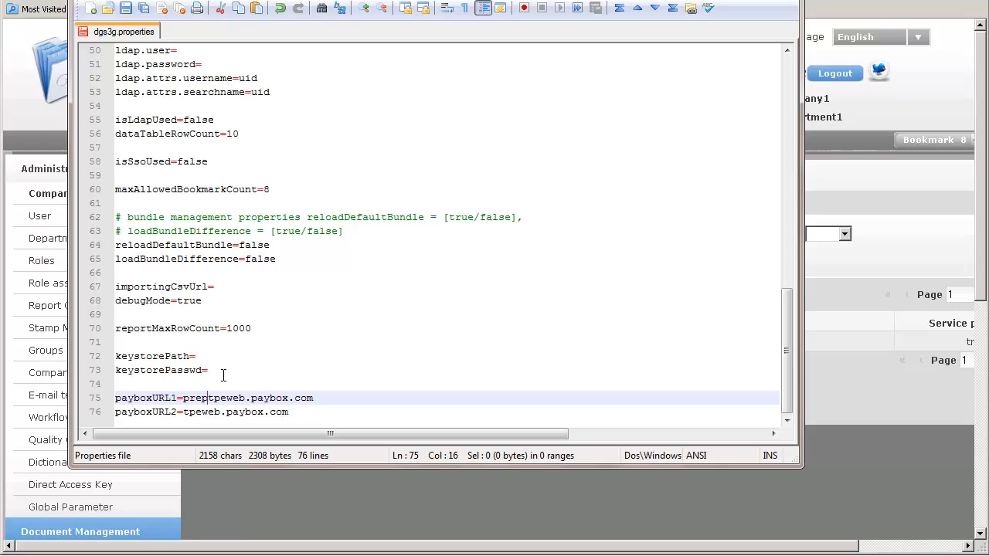
pyautogui.write('rod-')
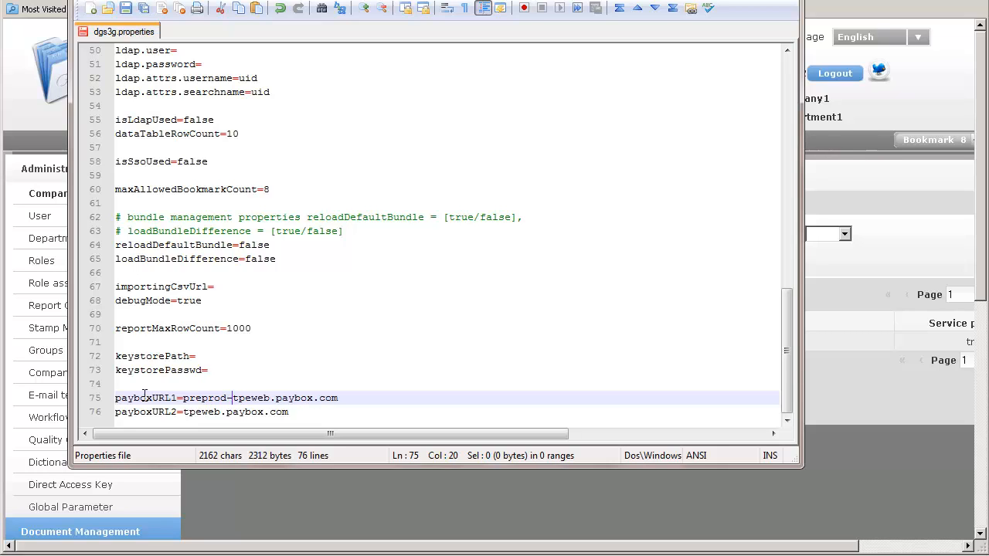
# Step: Clear the payboxURL2 value, save the properties file and return to the browser
pyautogui.moveTo(288, 411); pyautogui.dragTo(185, 411)
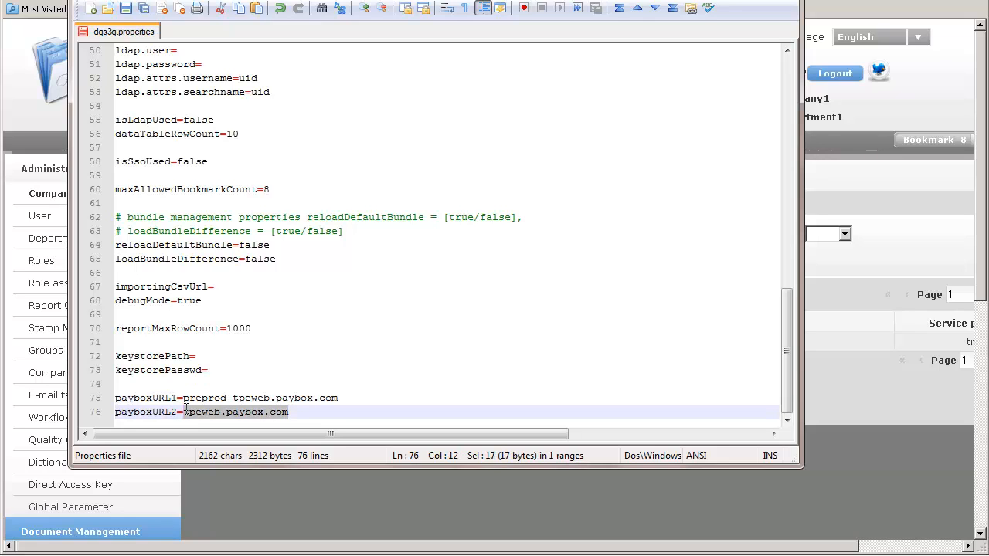
pyautogui.press('Delete')
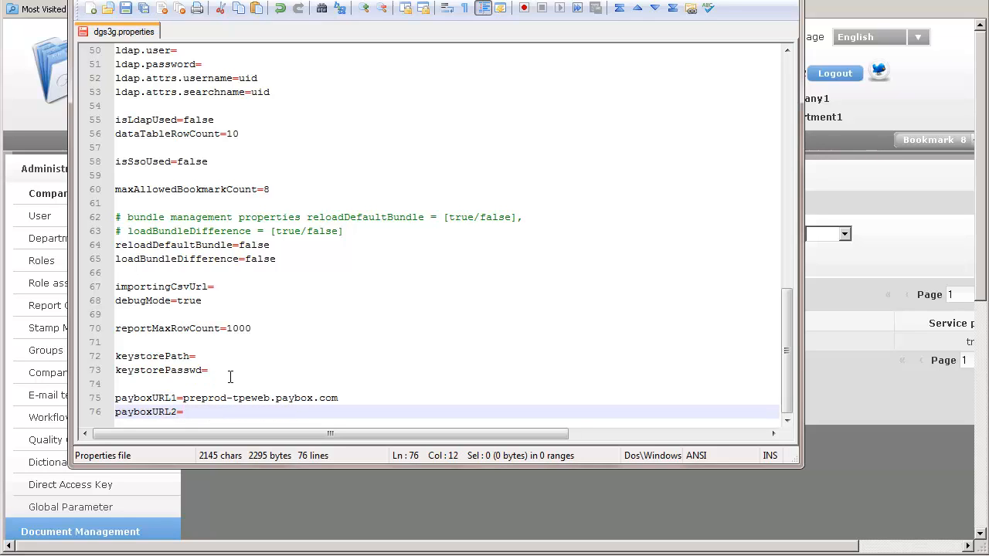
pyautogui.click(127, 9)
pyautogui.click(728, 0)
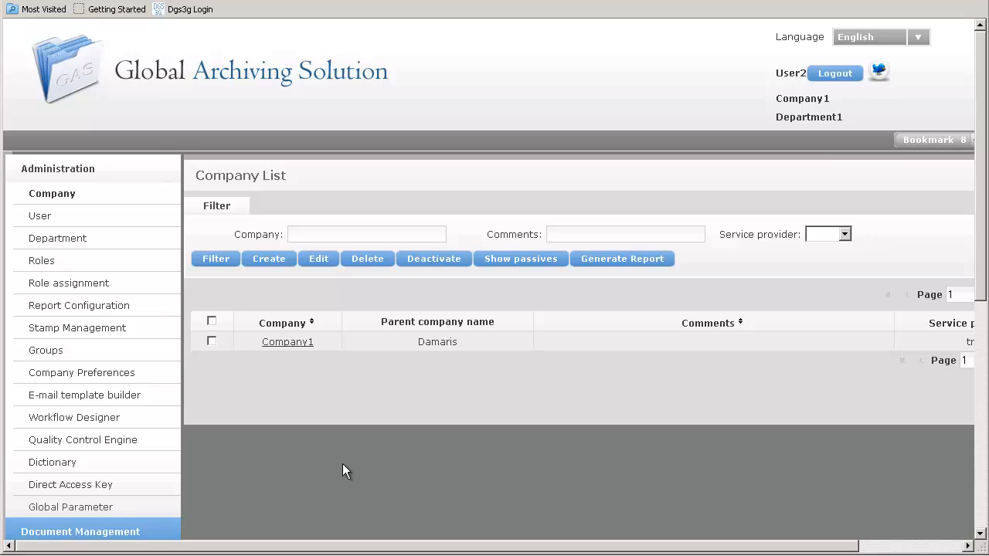
# Step: Go to the document list under Document Management and open Document3 for editing
pyautogui.click(87, 167)
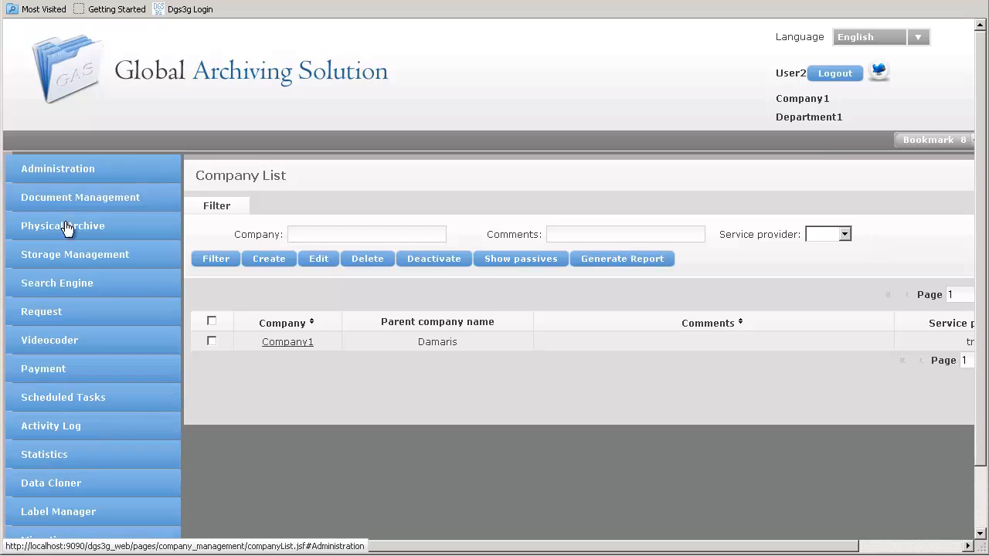
pyautogui.click(67, 201)
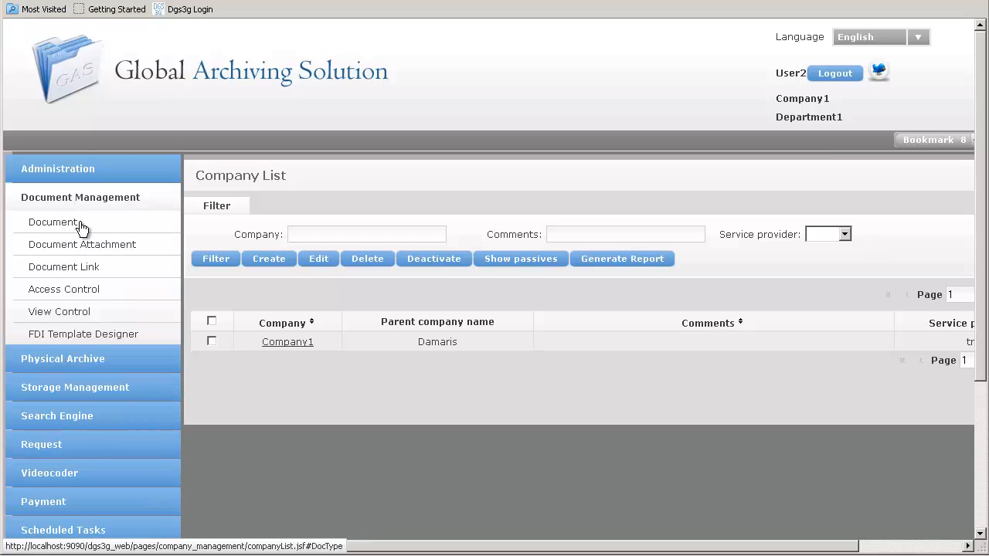
pyautogui.click(54, 223)
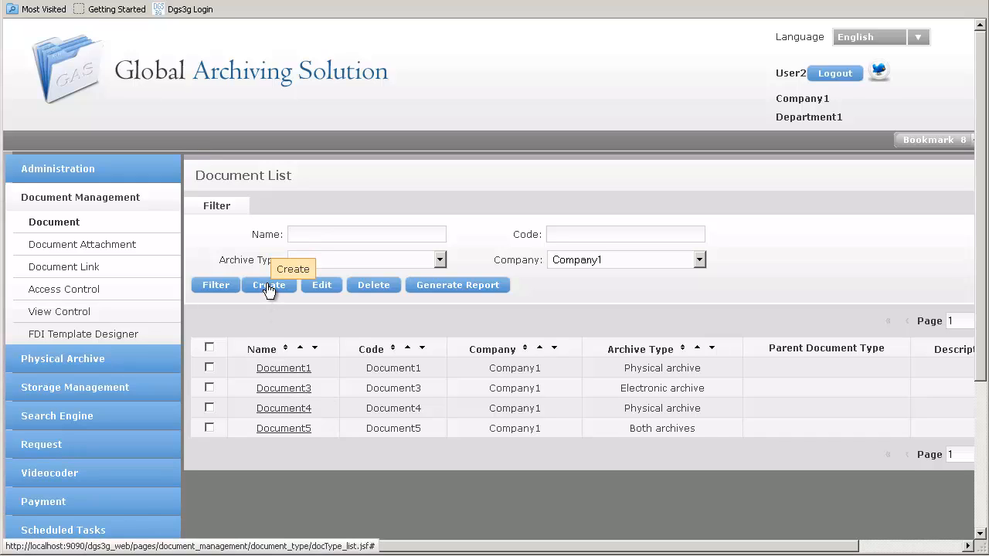
pyautogui.click(209, 387)
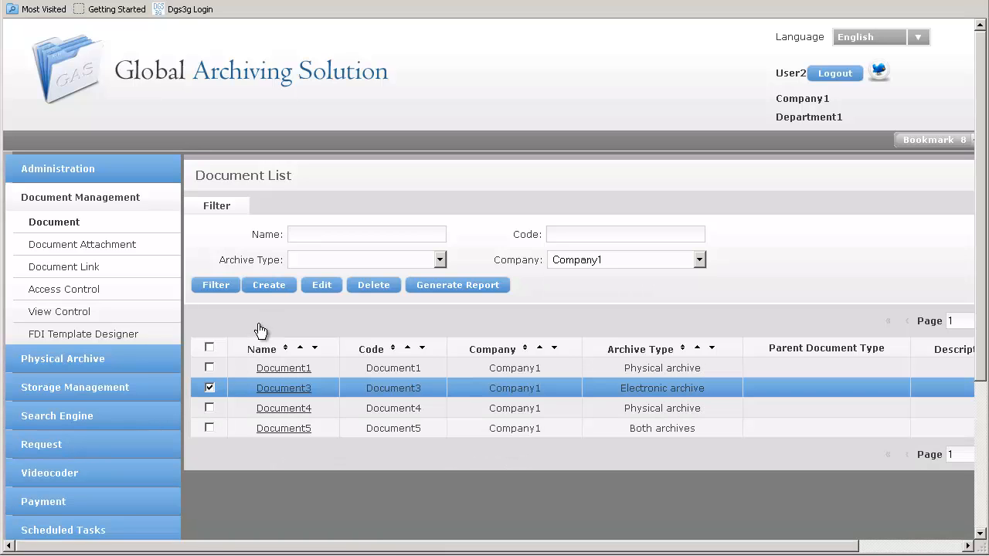
pyautogui.click(319, 293)
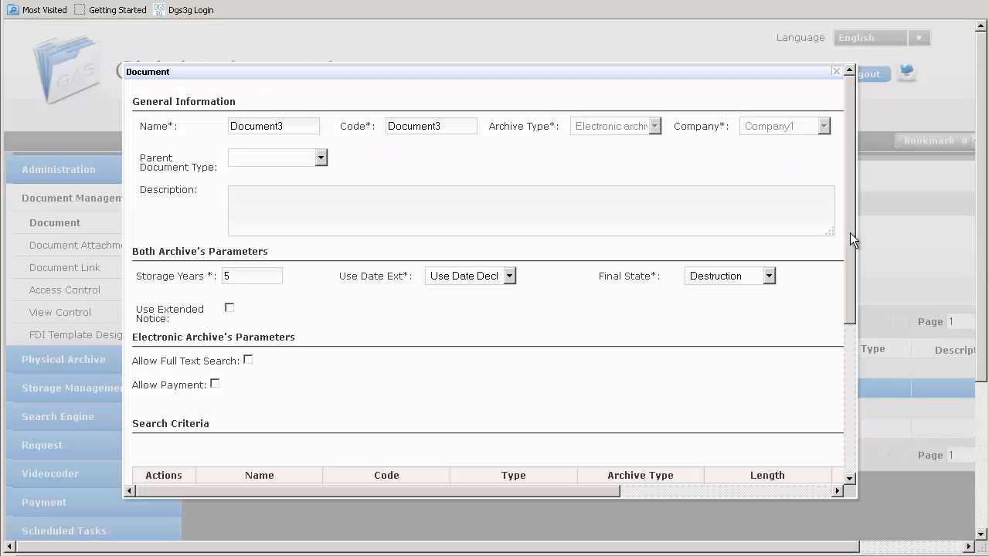
# Step: Allow payment for Document3 in its electronic archive parameters and open its payment conditions
pyautogui.moveTo(851, 221); pyautogui.dragTo(853, 431)
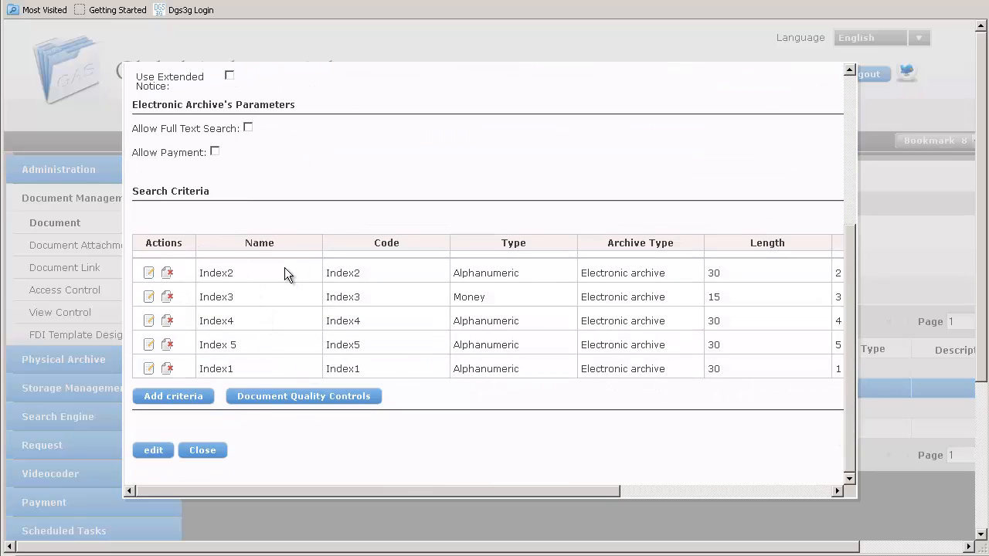
pyautogui.click(215, 152)
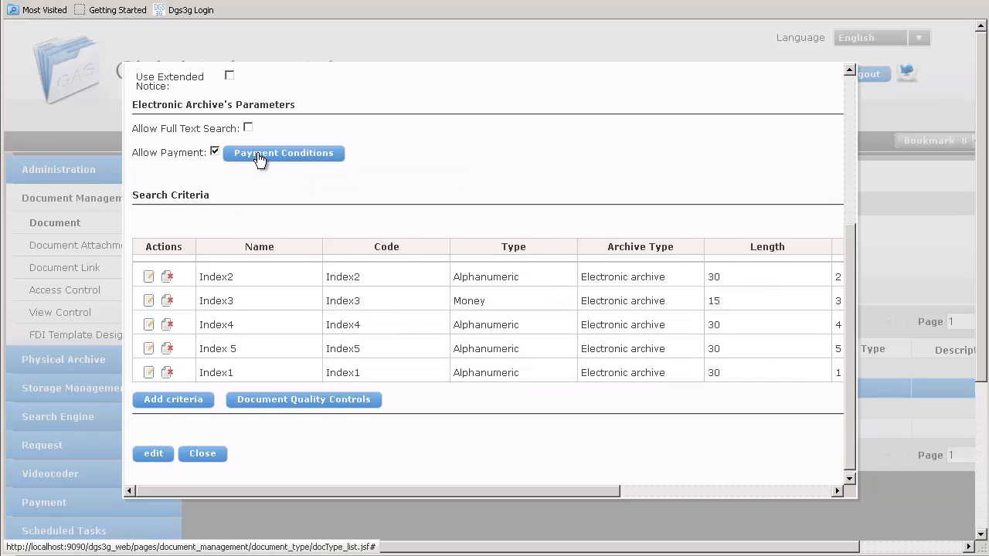
pyautogui.click(258, 154)
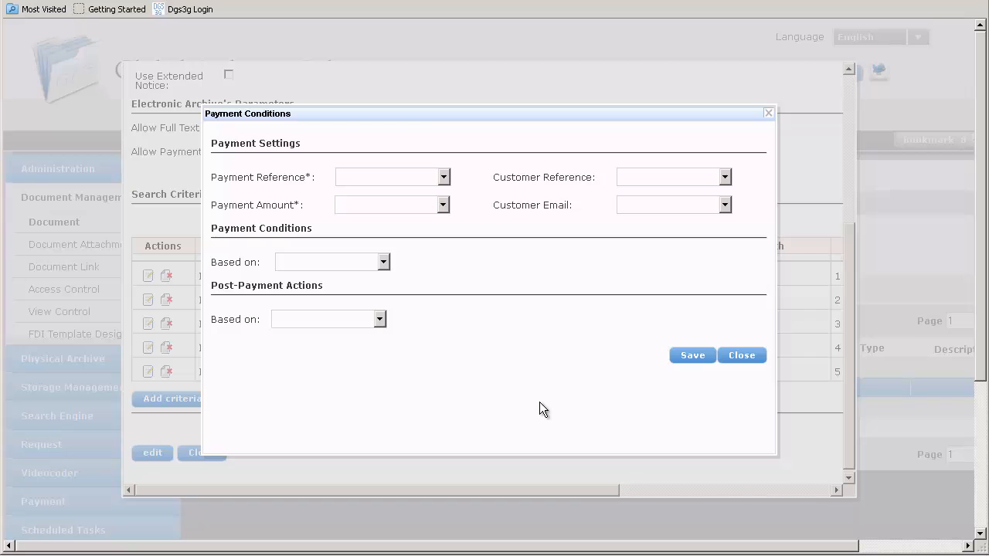
# Step: Set the payment reference to Index2, payment amount to Index3, customer reference to Index4 and customer email to Index 5
pyautogui.click(443, 178)
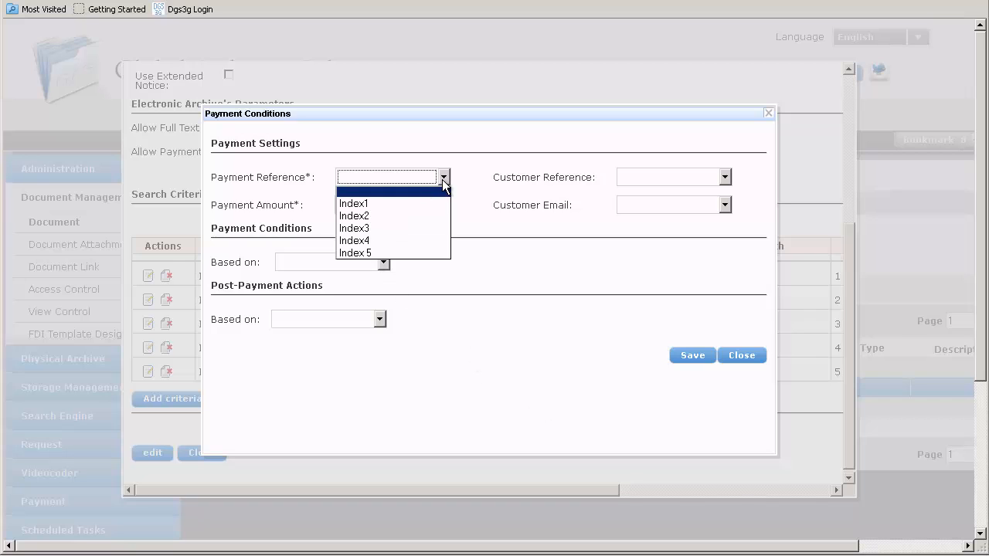
pyautogui.click(390, 216)
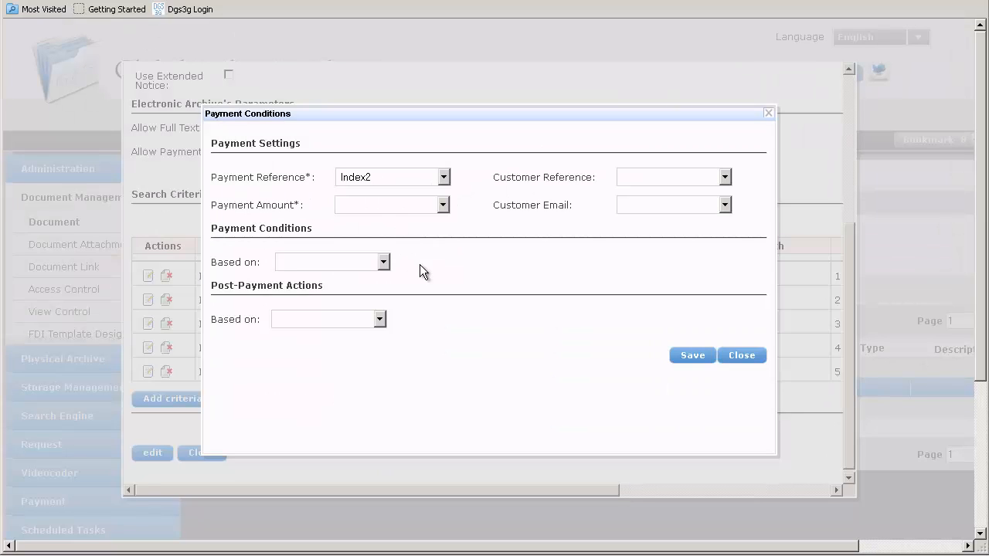
pyautogui.click(443, 205)
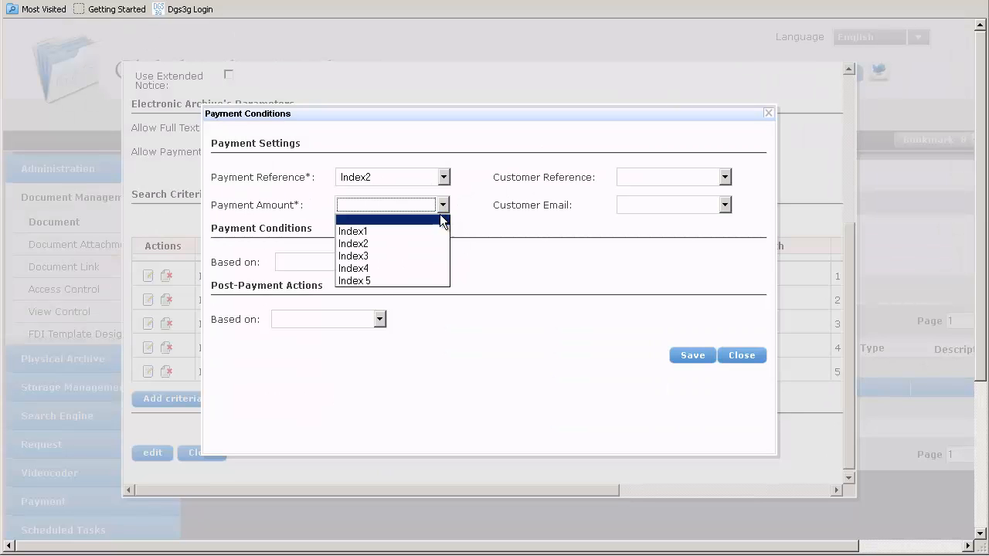
pyautogui.click(415, 256)
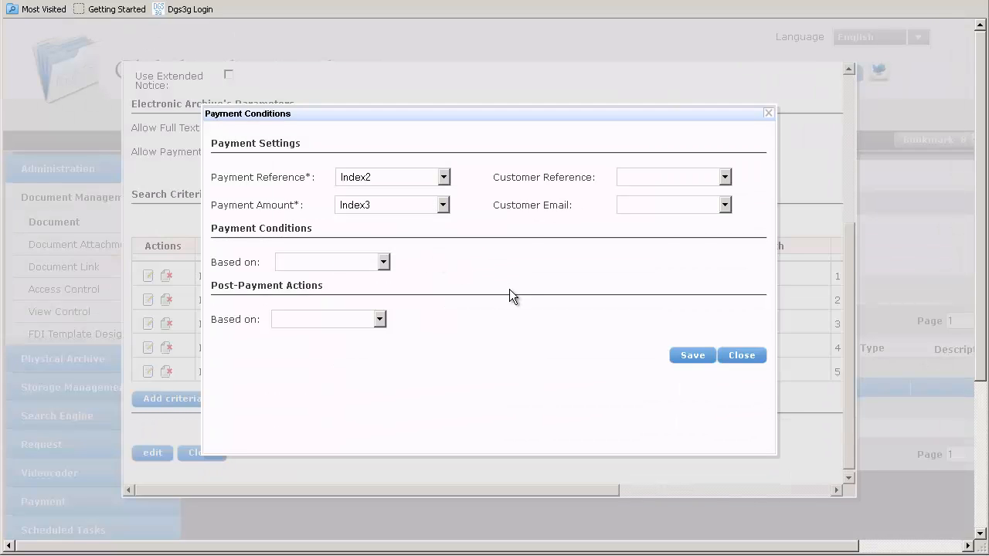
pyautogui.click(725, 177)
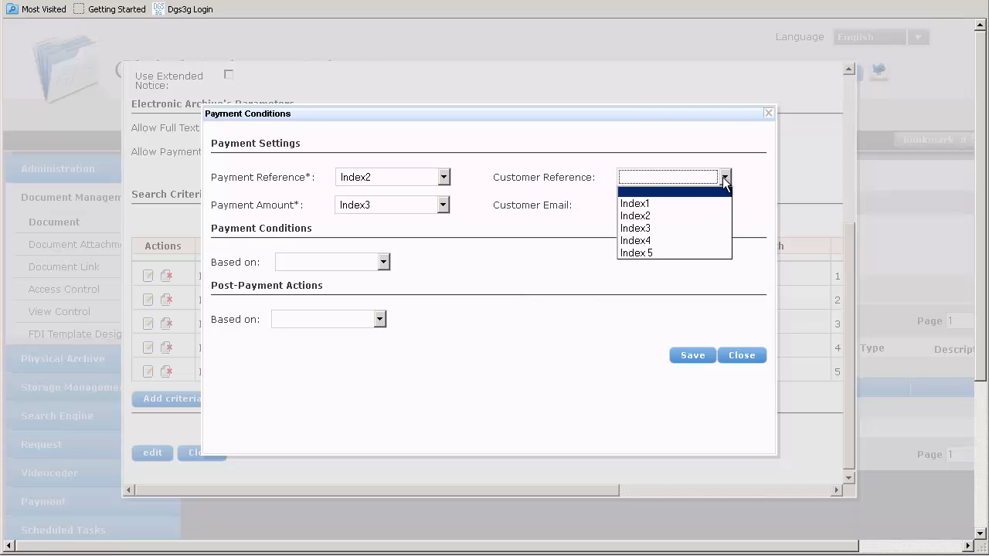
pyautogui.click(679, 240)
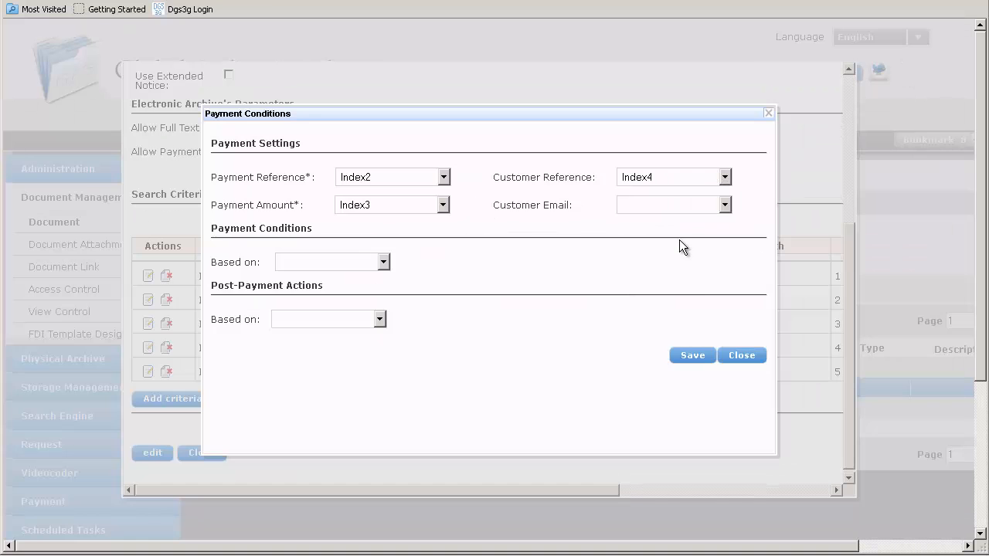
pyautogui.click(724, 205)
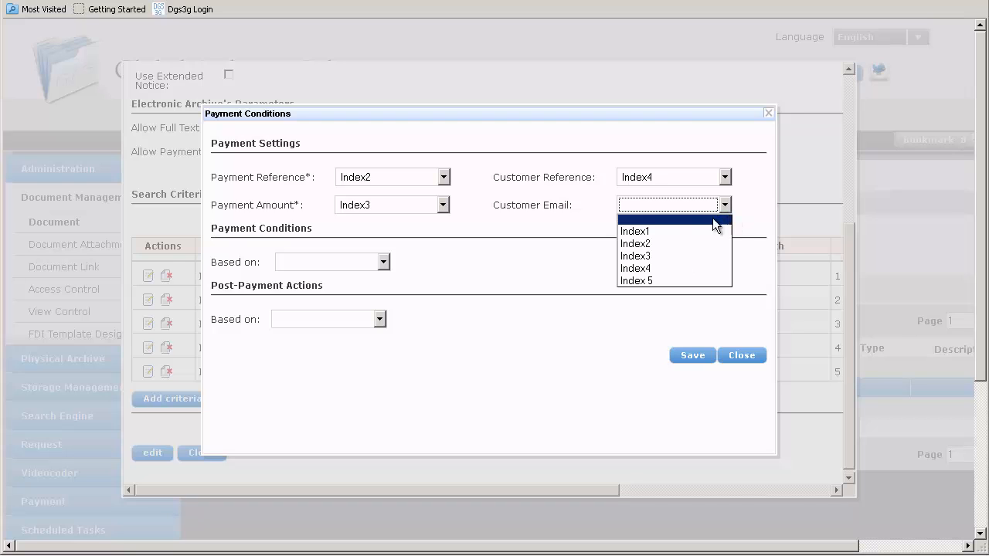
pyautogui.click(669, 281)
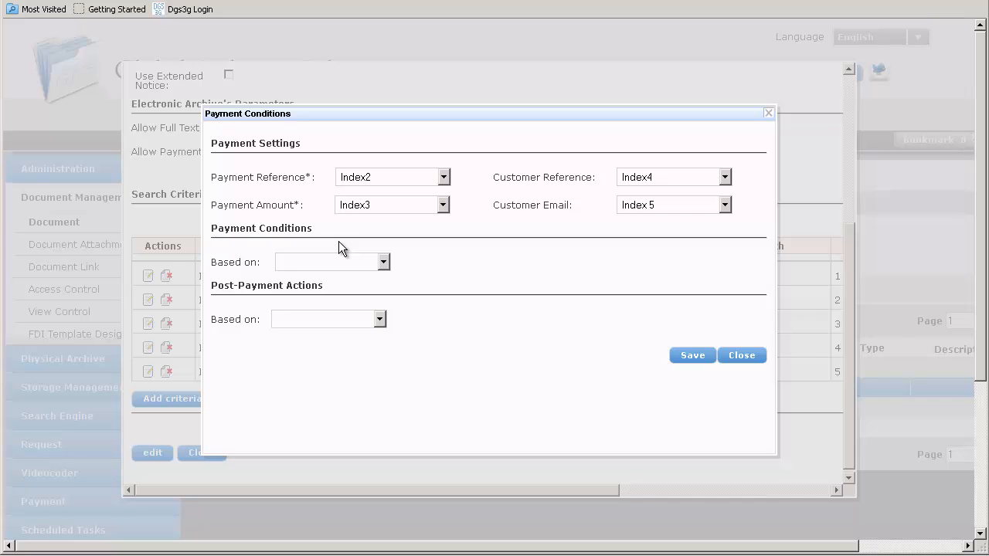
# Step: Base the payment condition on Stamp, using Stamp1 with the value Has
pyautogui.click(383, 263)
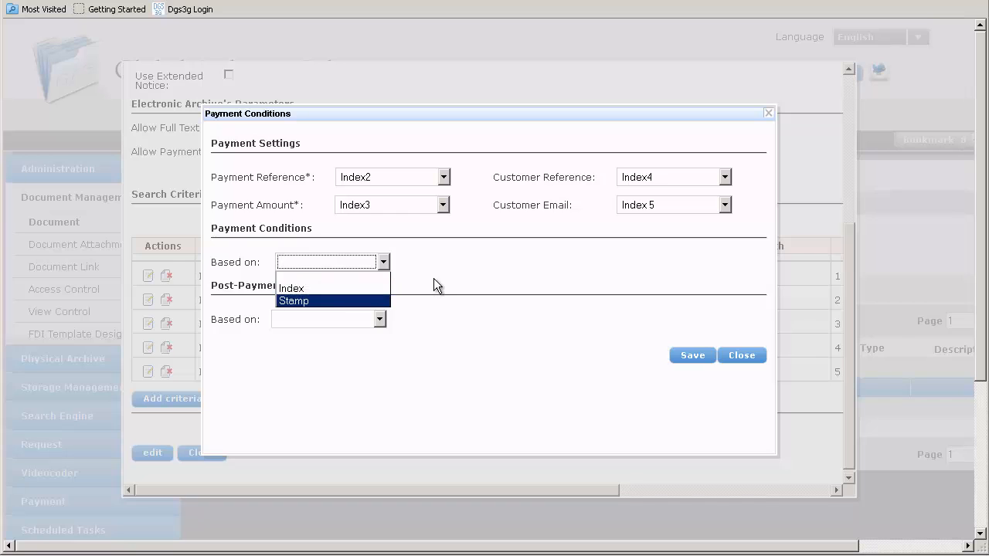
pyautogui.click(335, 302)
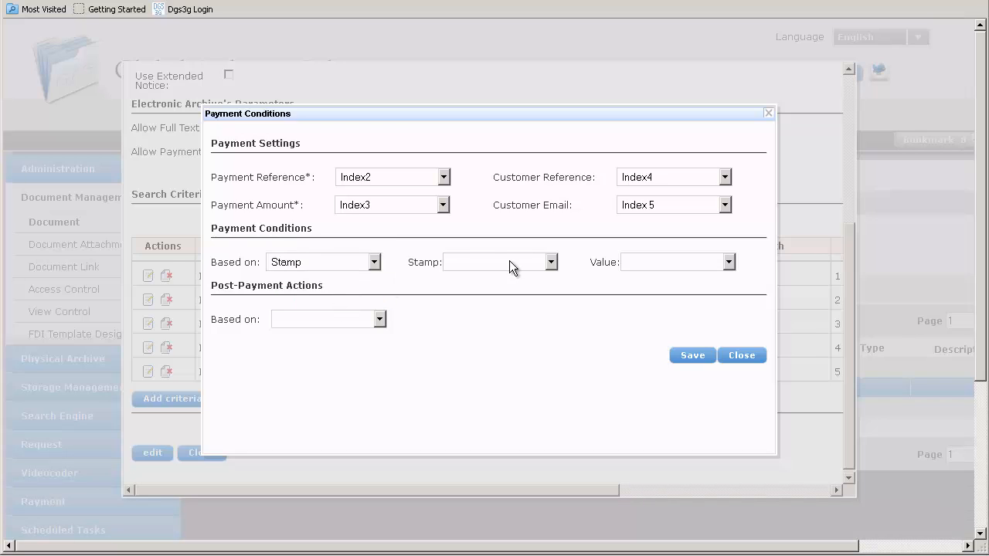
pyautogui.click(550, 263)
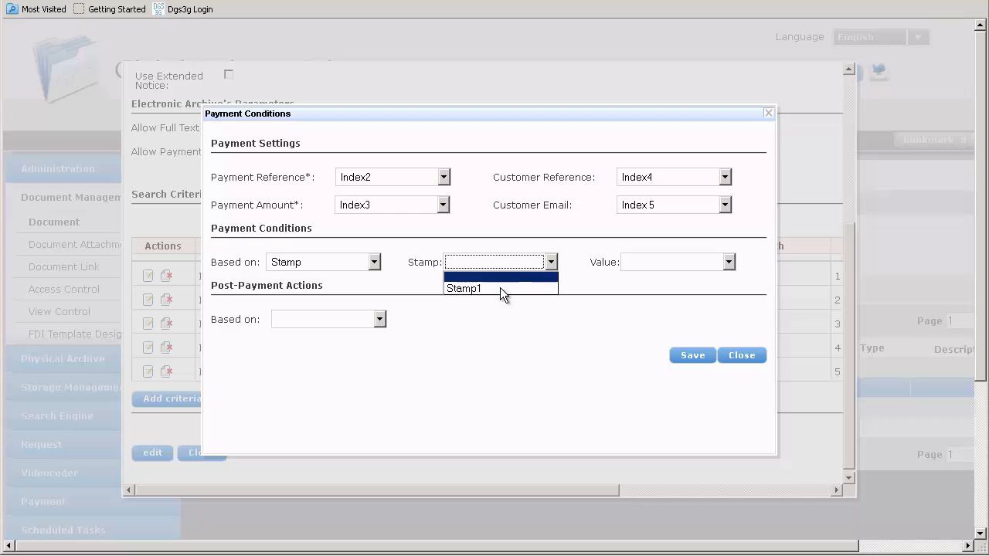
pyautogui.click(504, 292)
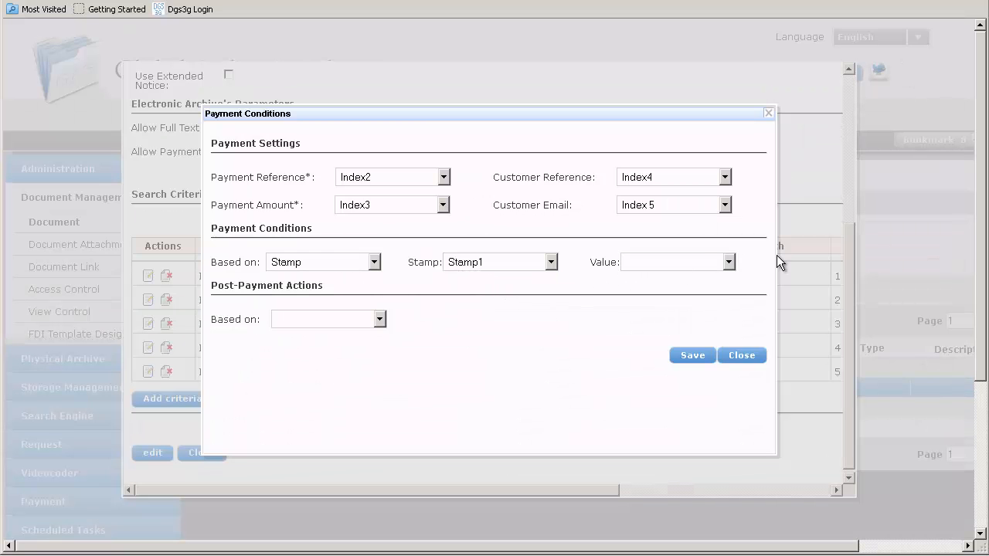
pyautogui.click(726, 263)
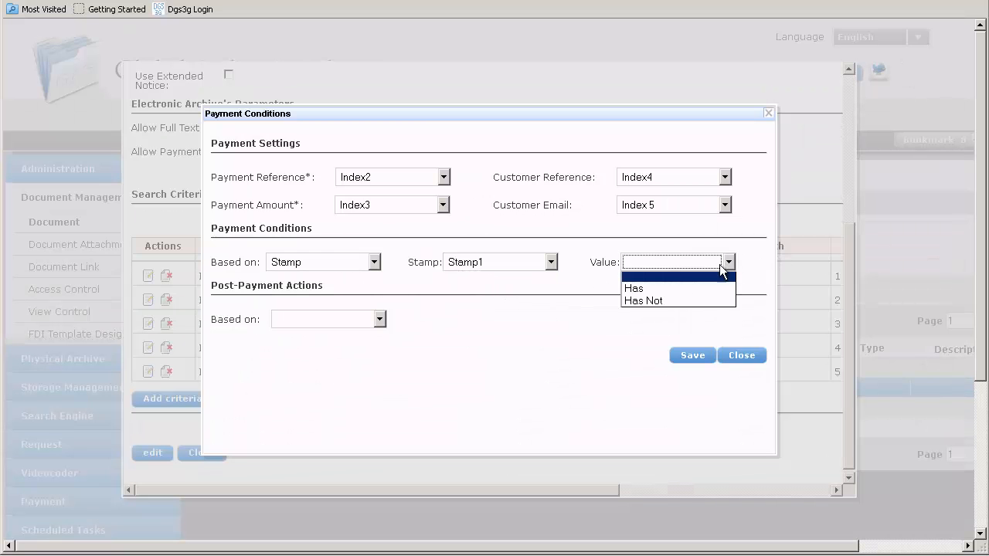
pyautogui.click(665, 288)
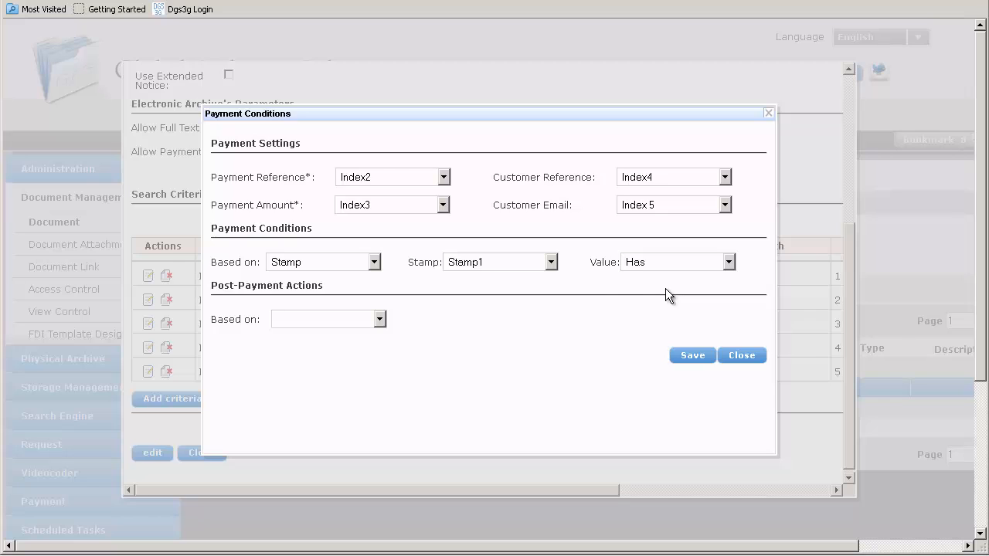
# Step: Base the payment condition on Index instead, using Index4 with the customer's first name as the value
pyautogui.click(374, 262)
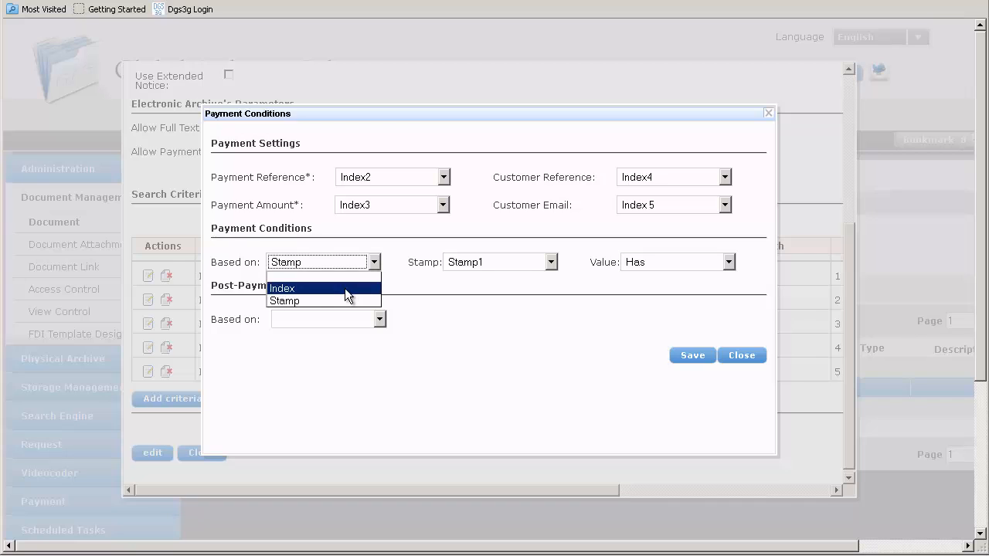
pyautogui.click(344, 288)
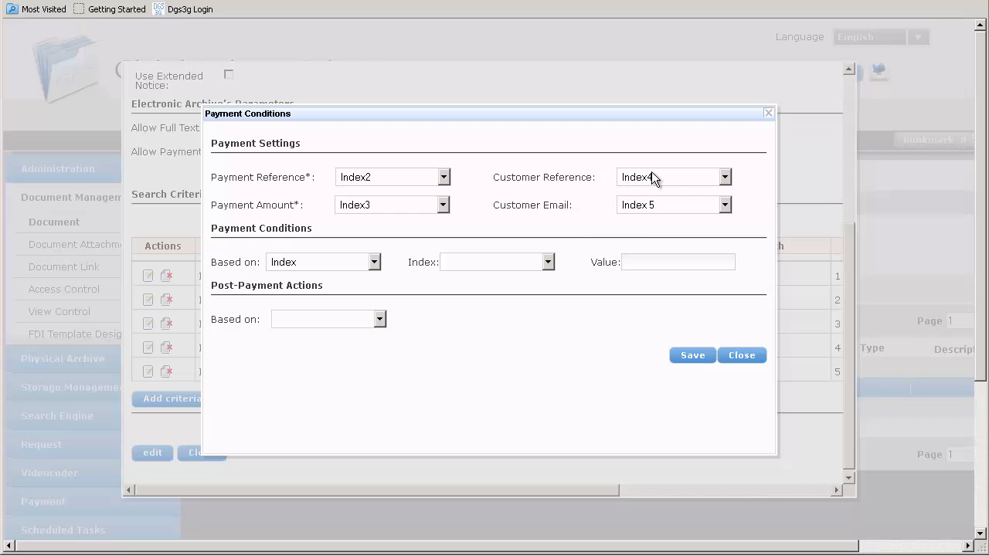
pyautogui.click(548, 263)
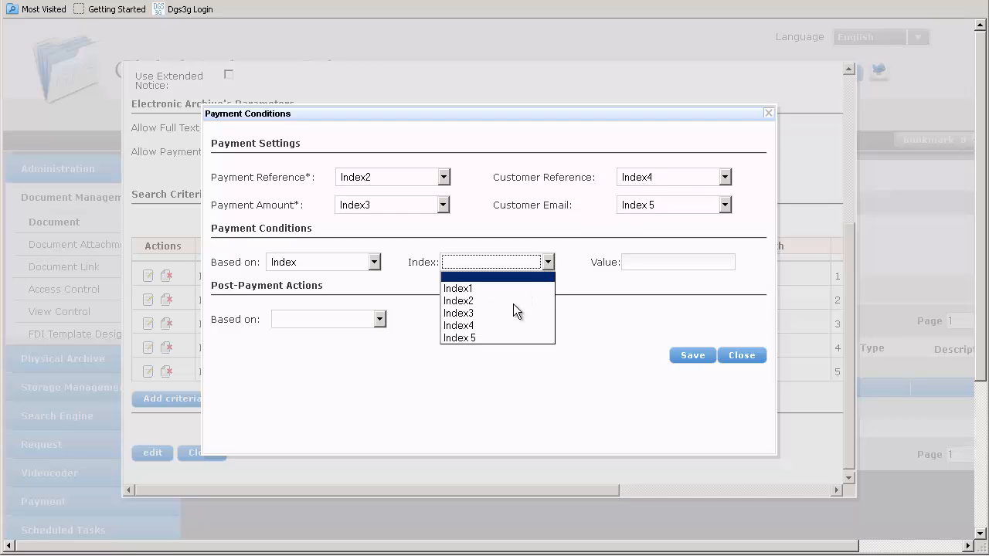
pyautogui.click(508, 327)
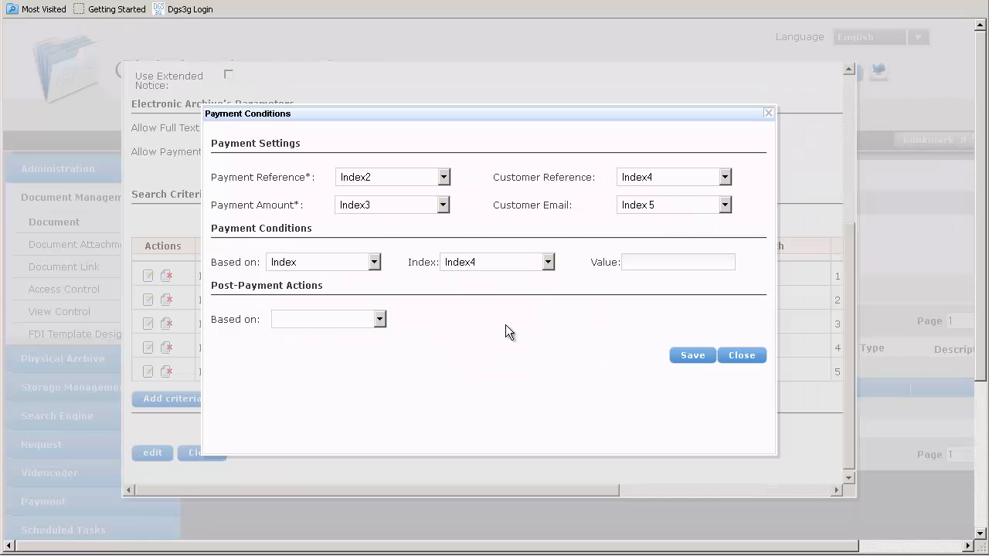
pyautogui.click(639, 260)
pyautogui.write('John')
# Step: Base the post-payment action on Stamp and apply Stamp1
pyautogui.click(380, 319)
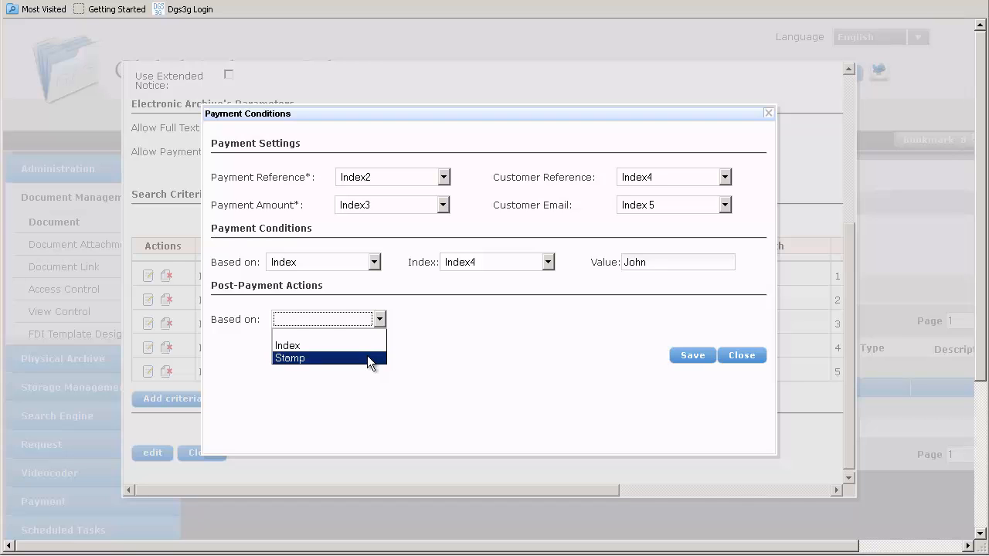
pyautogui.click(367, 358)
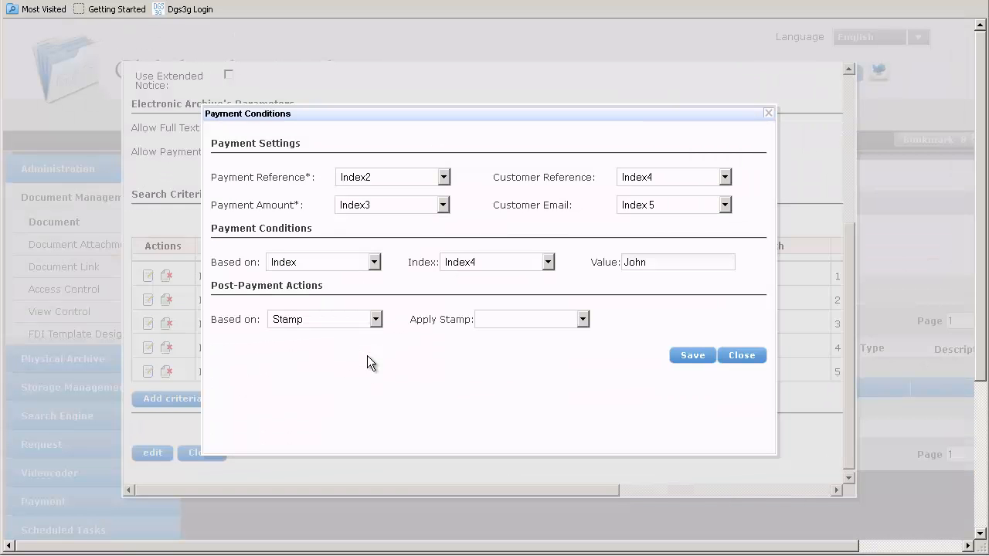
pyautogui.click(582, 320)
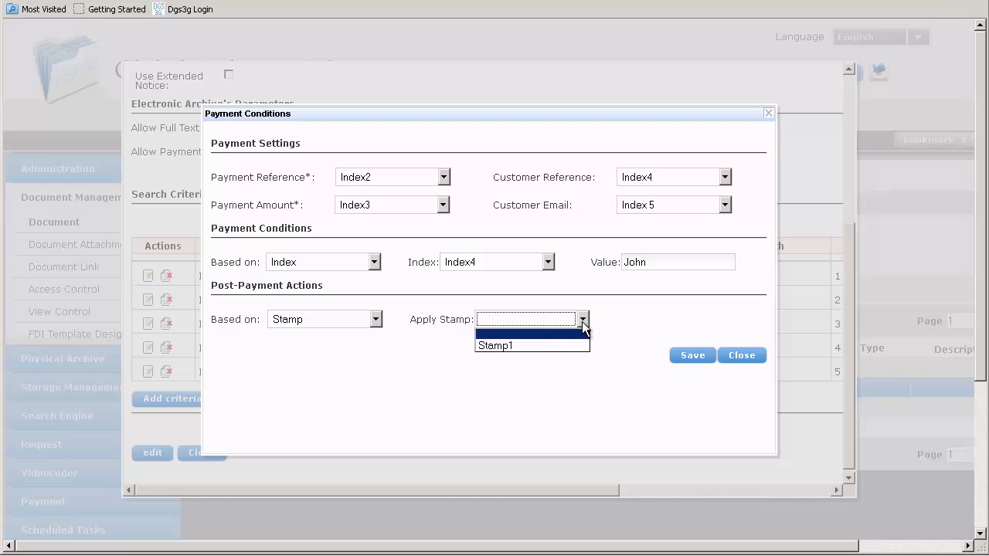
pyautogui.click(552, 346)
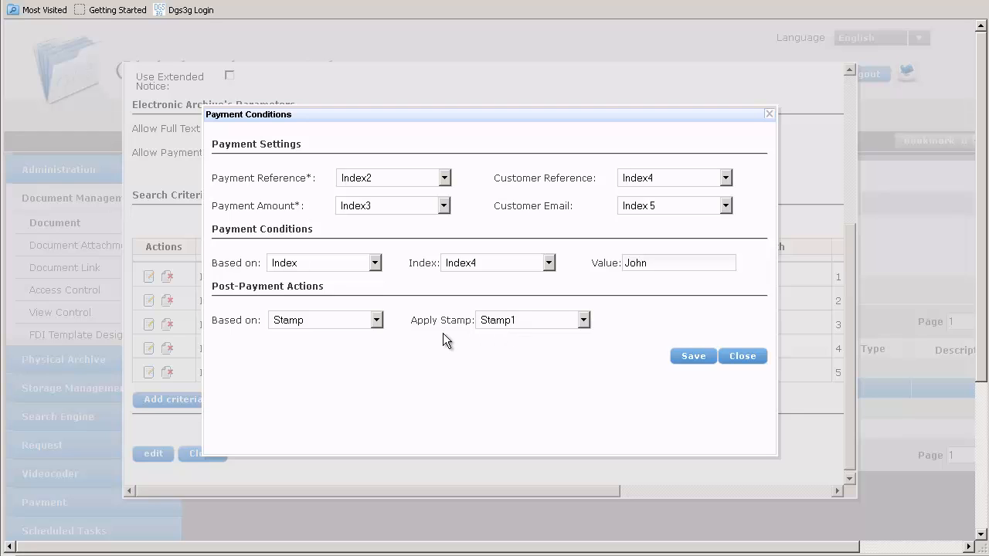
# Step: Base the post-payment action on Index, updating Index1 with the value Paid, and save the payment conditions and the document
pyautogui.click(376, 320)
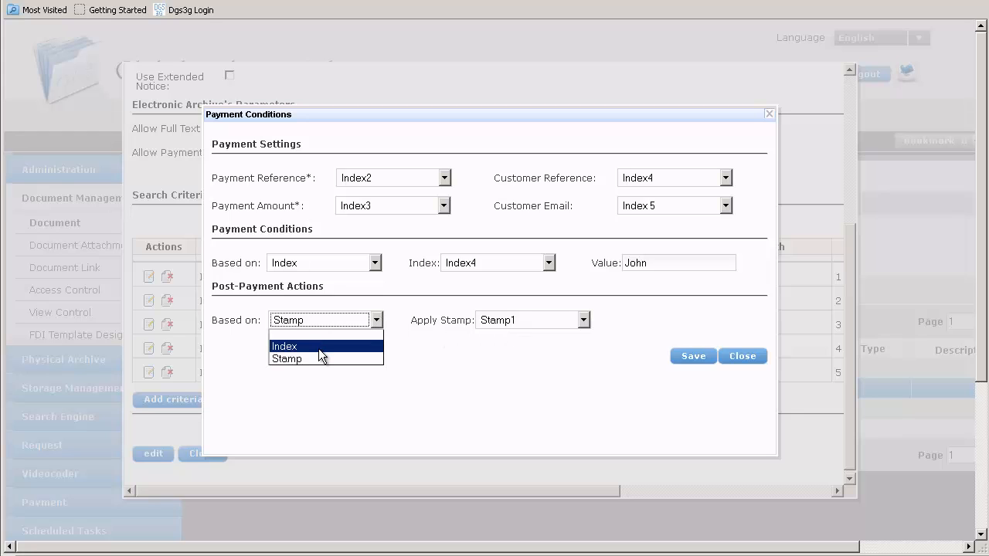
pyautogui.click(319, 347)
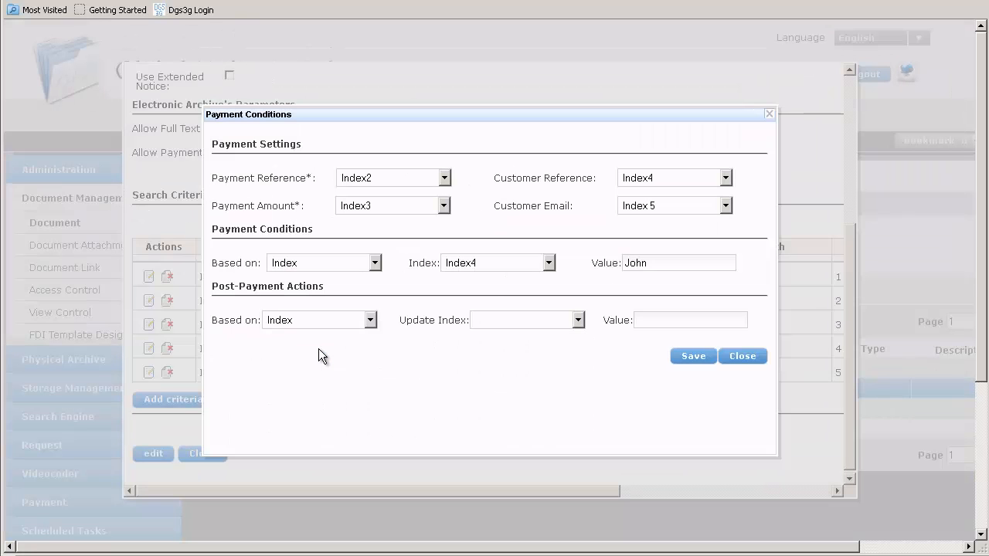
pyautogui.click(578, 321)
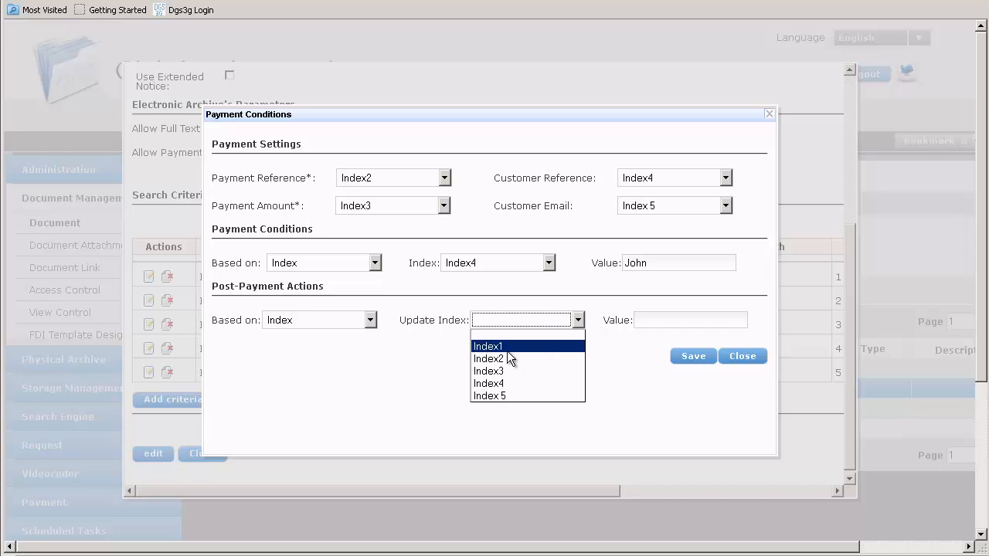
pyautogui.click(506, 350)
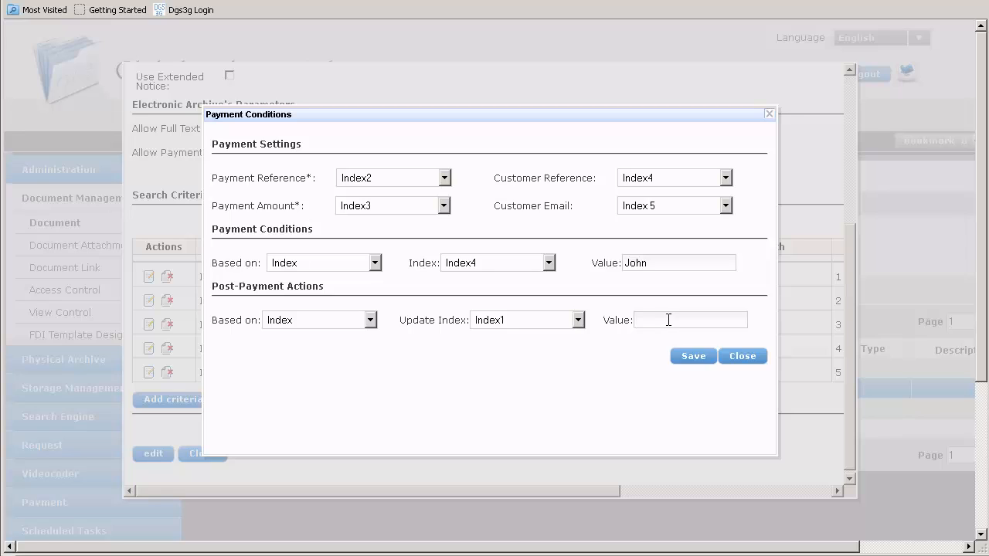
pyautogui.write('Paid')
pyautogui.click(698, 358)
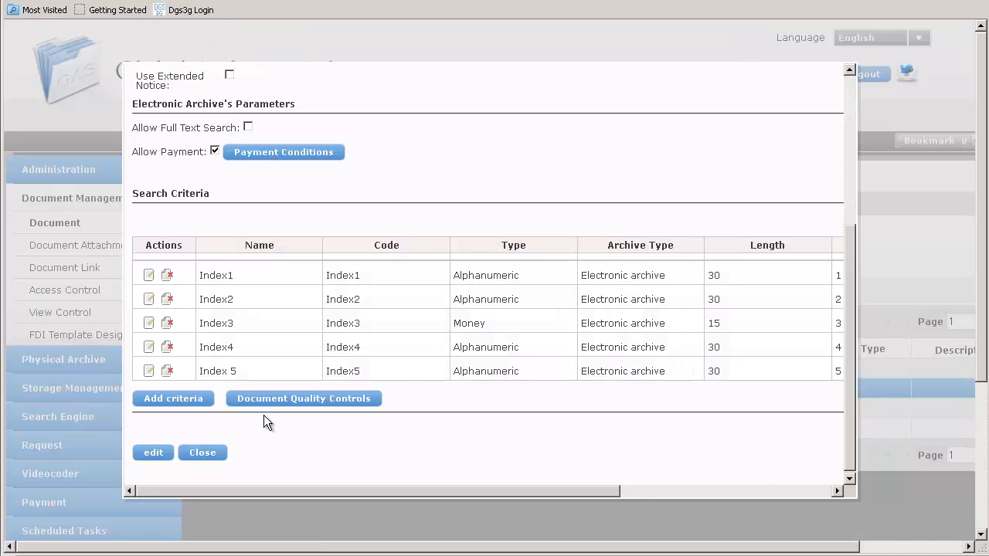
pyautogui.click(148, 452)
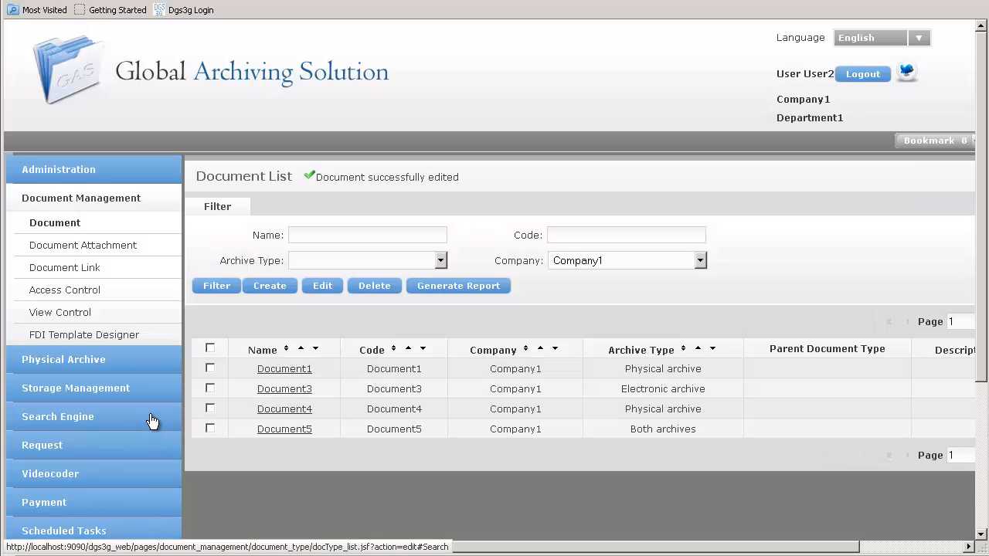
# Step: Search the archives fund for document3
pyautogui.click(82, 421)
pyautogui.click(97, 441)
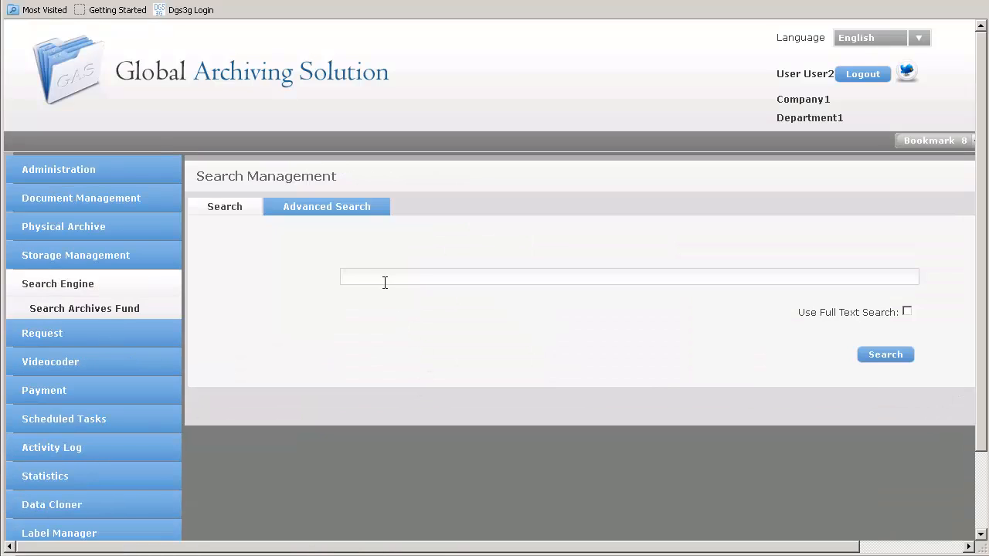
pyautogui.click(378, 276)
pyautogui.write('document')
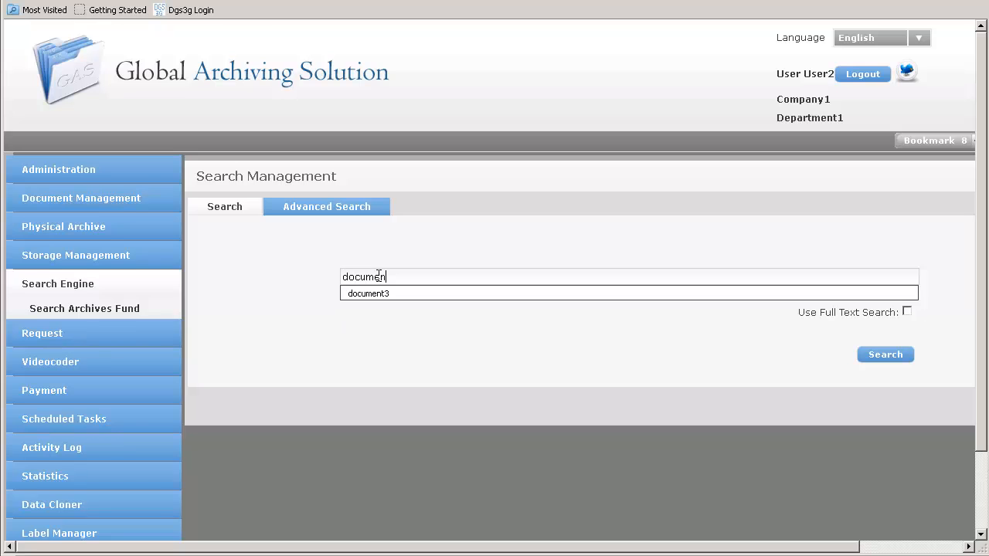
pyautogui.write('3')
pyautogui.click(881, 356)
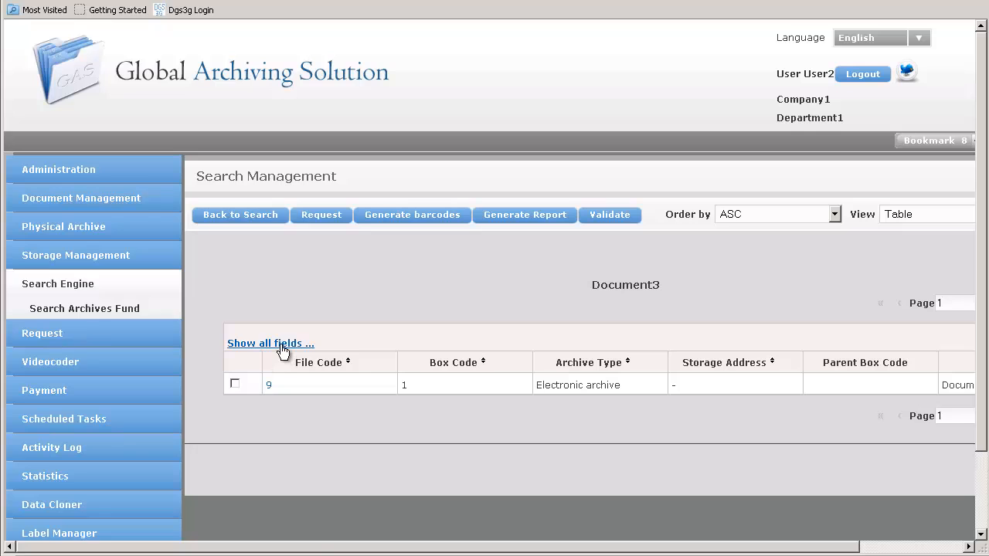
# Step: Show all fields of the Document3 result and examine its index values
pyautogui.click(280, 344)
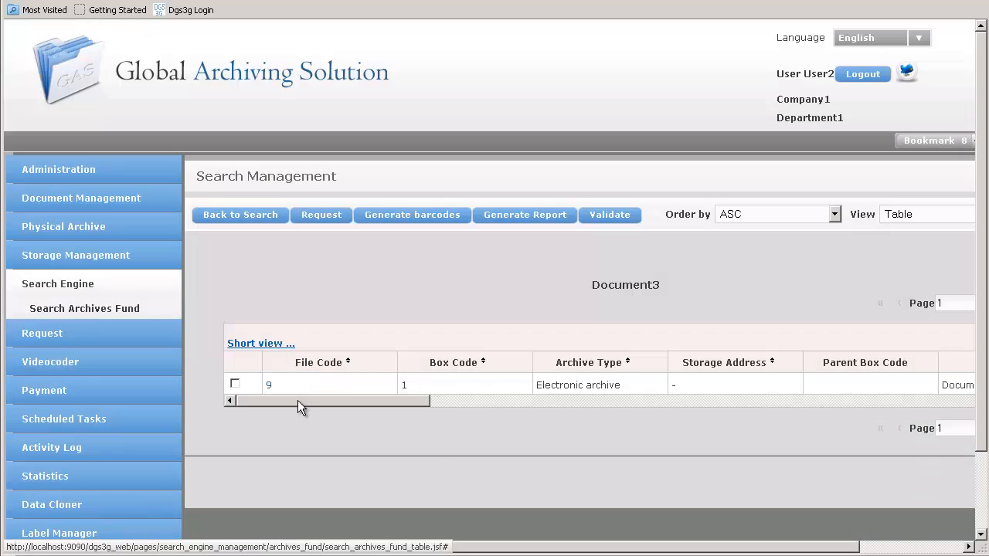
pyautogui.moveTo(298, 400); pyautogui.dragTo(939, 414)
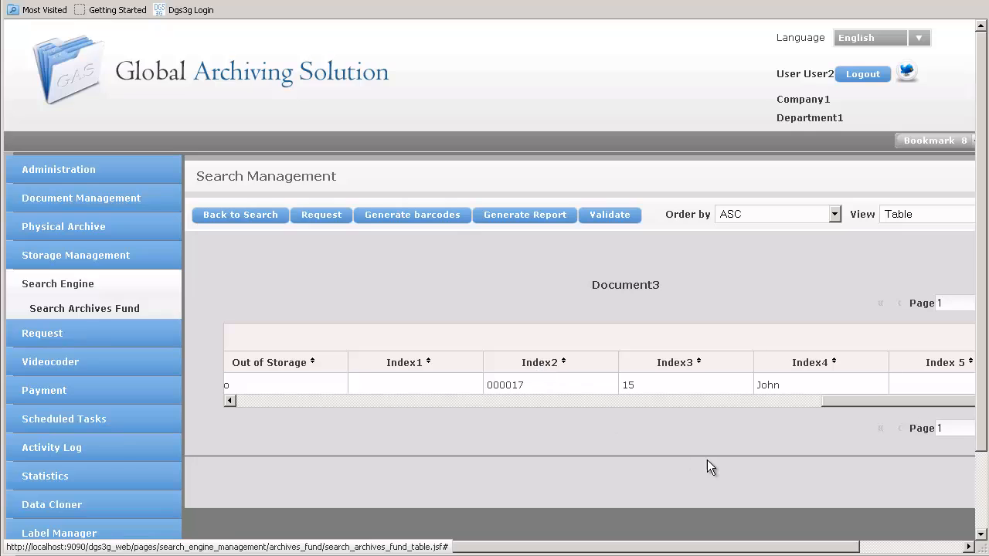
pyautogui.moveTo(842, 403); pyautogui.dragTo(235, 401)
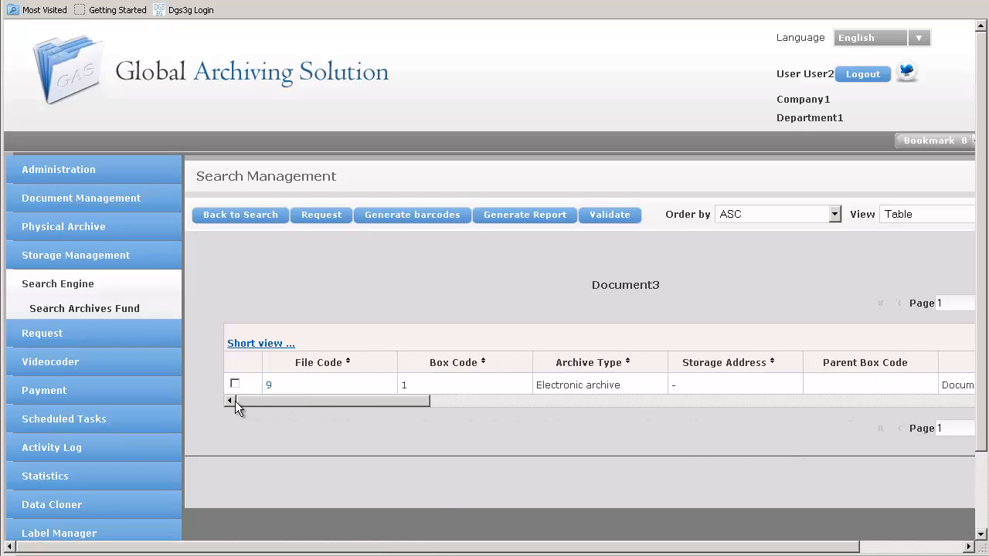
# Step: Start a payment in USD for file 9 and choose Visa as the payment method
pyautogui.click(267, 385)
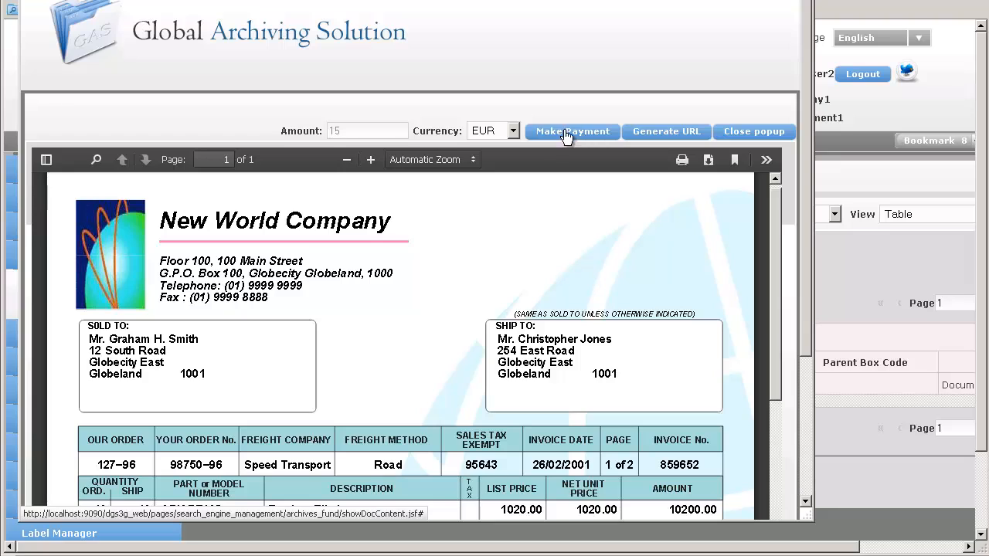
pyautogui.click(512, 130)
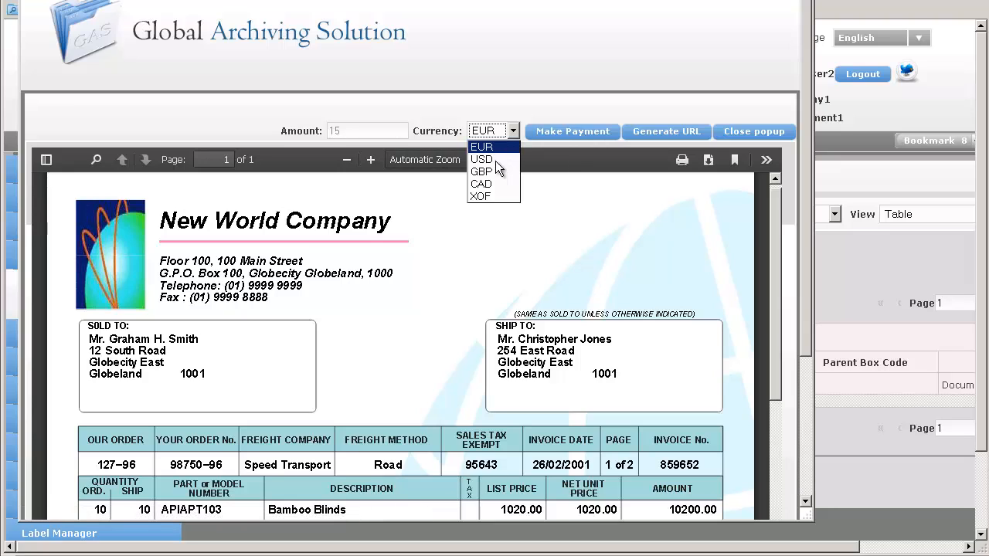
pyautogui.click(487, 159)
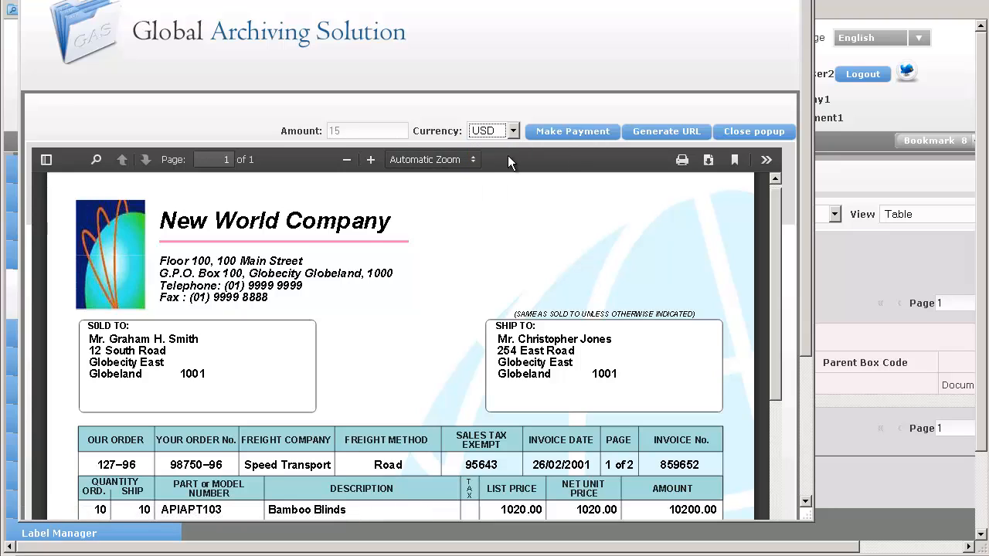
pyautogui.click(570, 133)
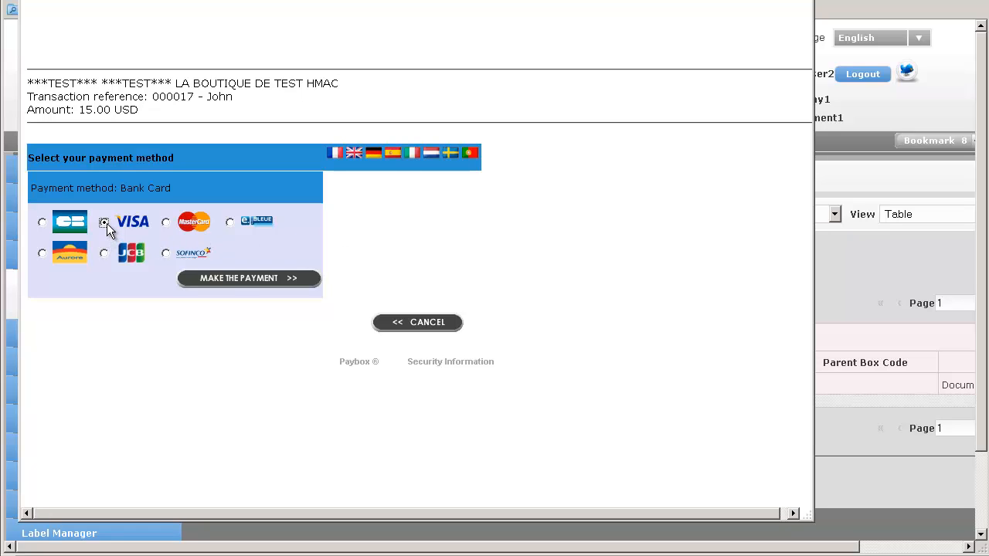
pyautogui.click(238, 278)
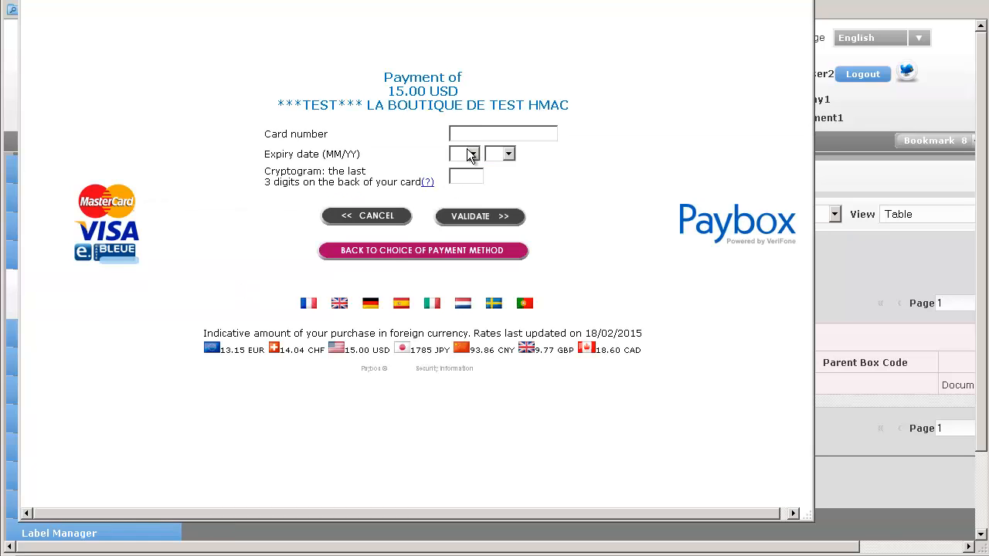
# Step: Enter the card number in the Paybox payment form
pyautogui.click(462, 135)
pyautogui.write('4012001037141112')
# Step: Set the card's expiry date to 05/15
pyautogui.click(476, 155)
pyautogui.click(458, 192)
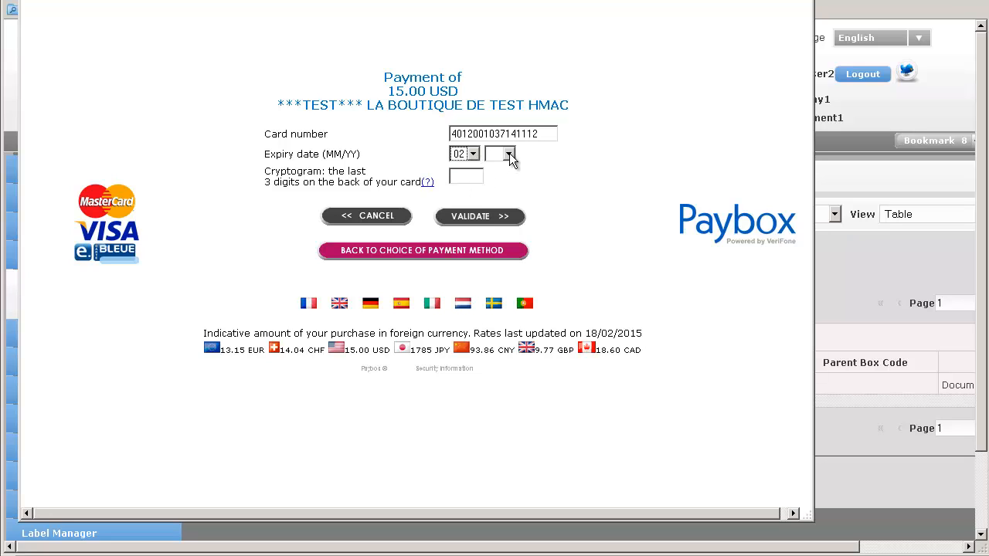
pyautogui.click(508, 155)
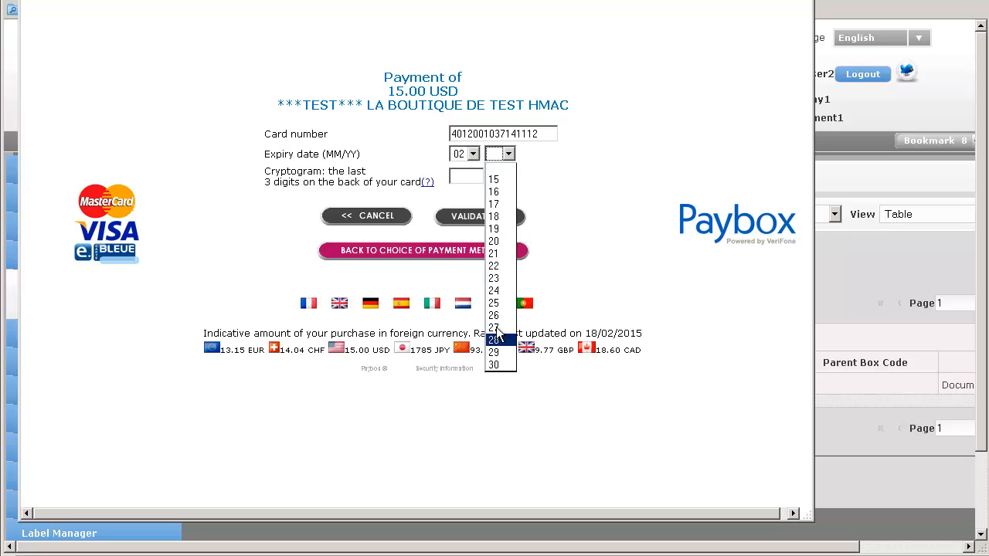
pyautogui.click(490, 179)
pyautogui.click(473, 155)
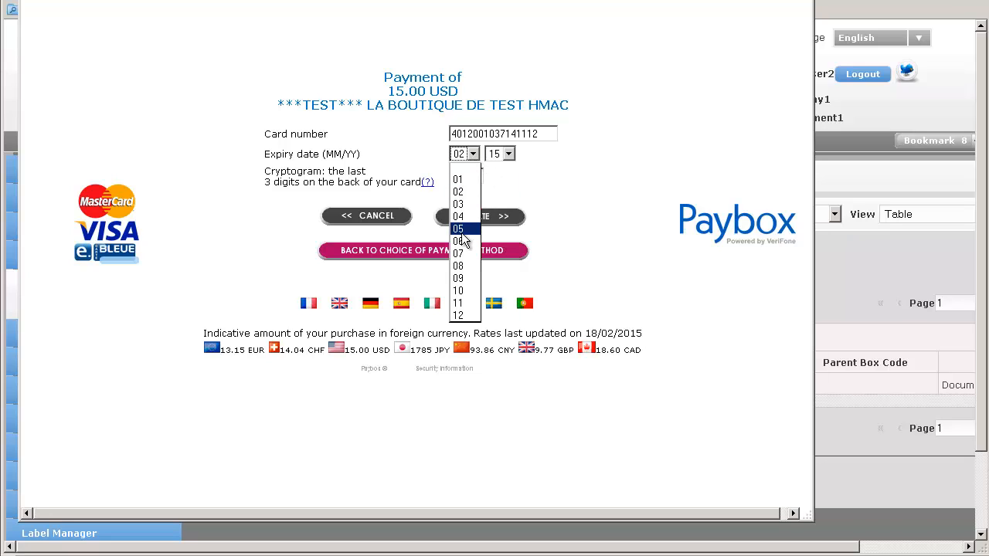
pyautogui.click(462, 234)
# Step: Enter the card's security cryptogram and validate the payment
pyautogui.click(464, 177)
pyautogui.write('1')
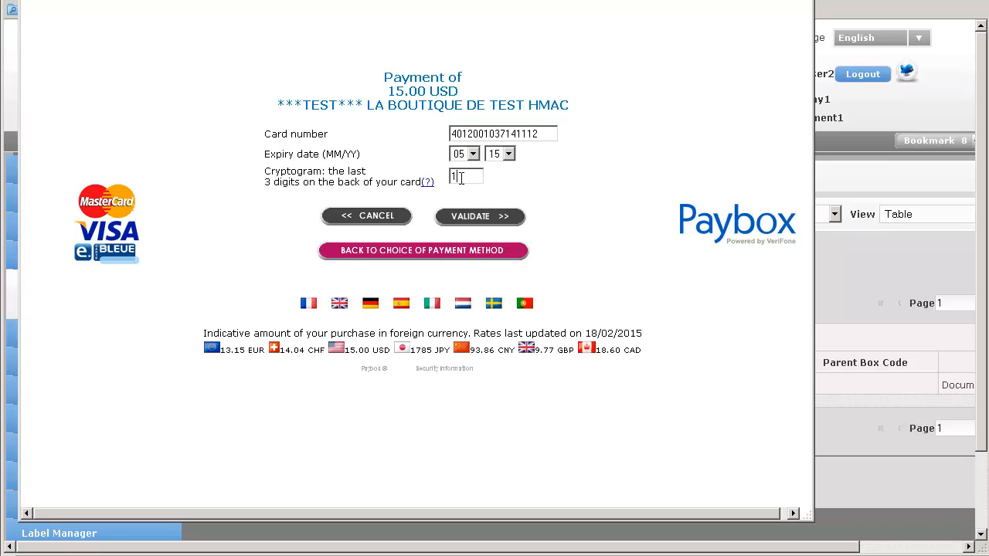
pyautogui.write('23')
pyautogui.click(479, 220)
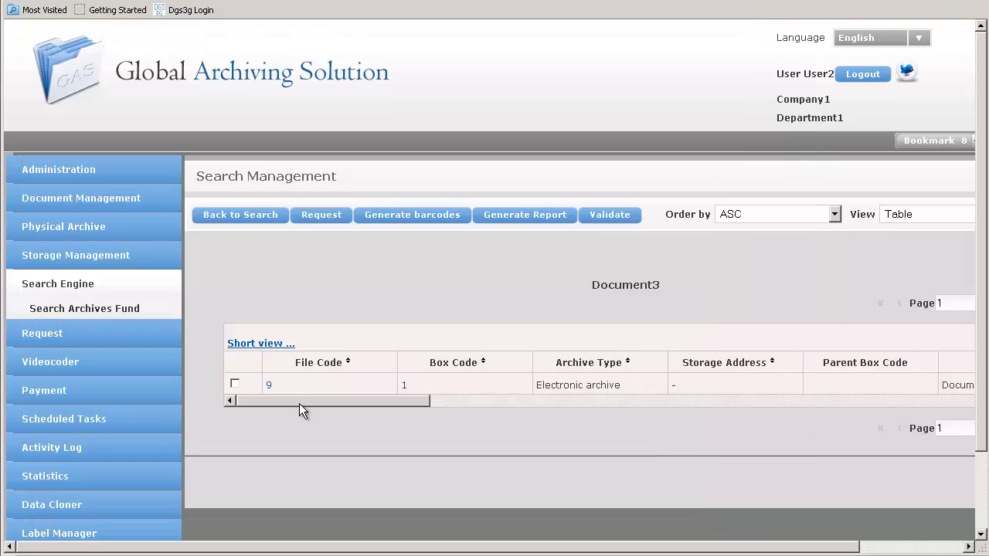
# Step: Examine file 9's index values after the payment and try to pay for the same file again
pyautogui.moveTo(299, 403); pyautogui.dragTo(933, 423)
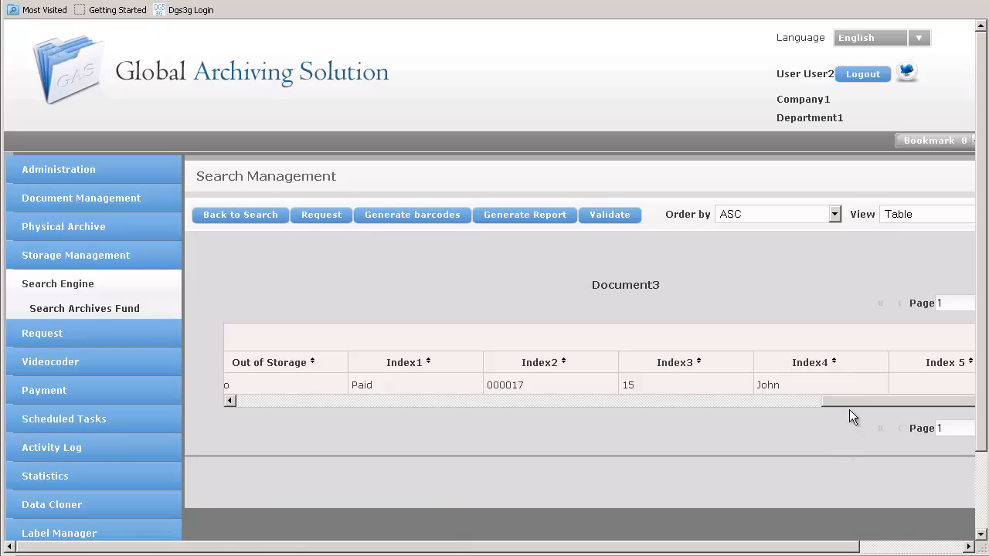
pyautogui.moveTo(810, 405); pyautogui.dragTo(230, 424)
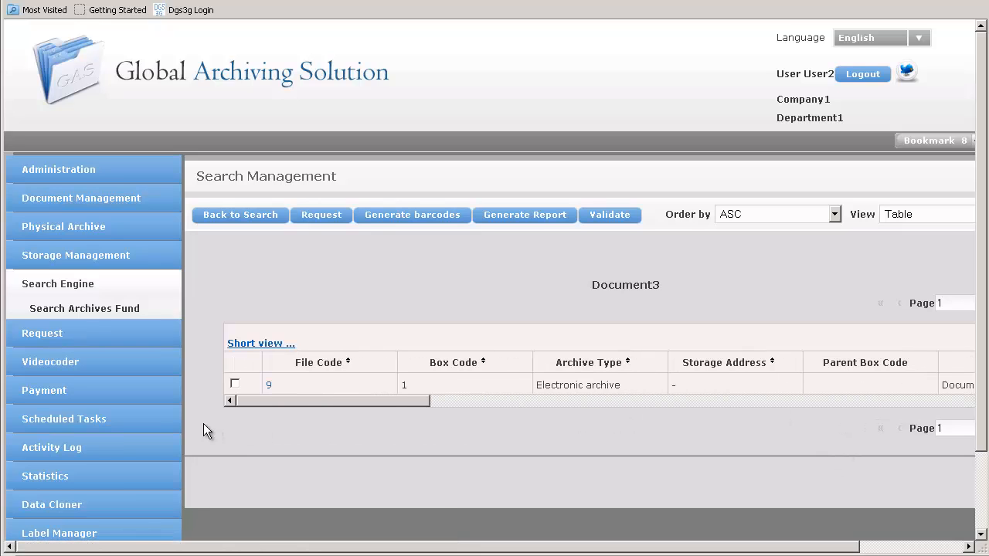
pyautogui.click(268, 384)
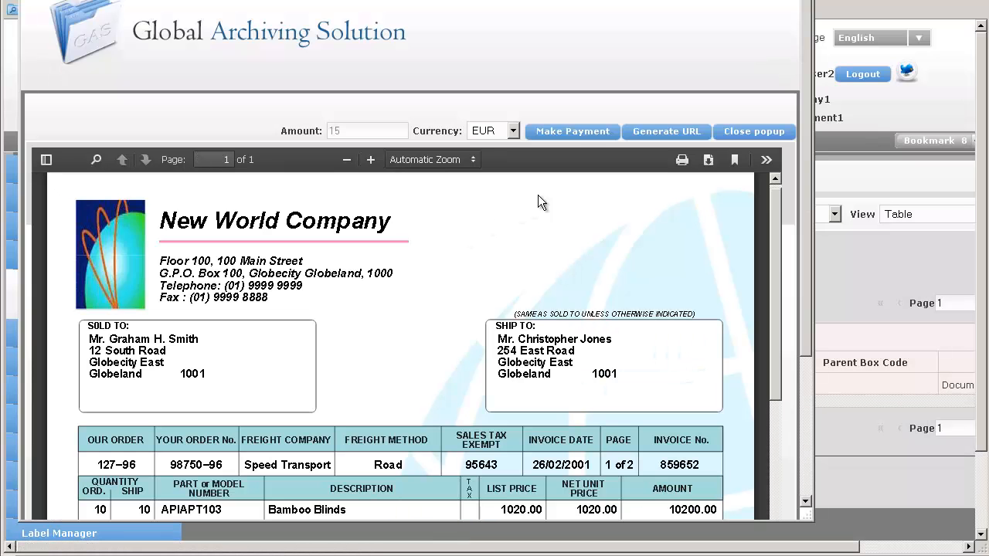
pyautogui.click(576, 131)
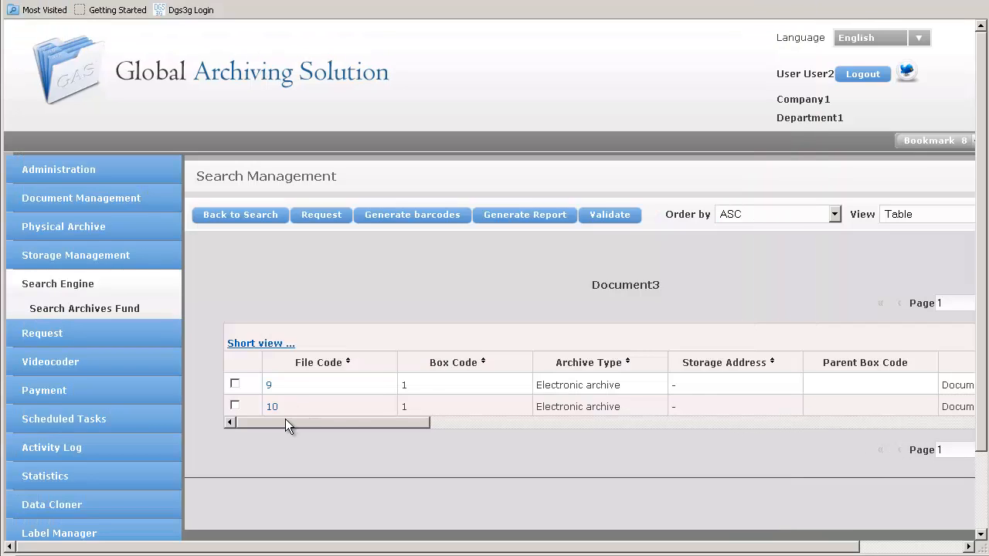
# Step: Compare the index values of files 9 and 10 and try to make a payment for file 10
pyautogui.moveTo(285, 421); pyautogui.dragTo(862, 434)
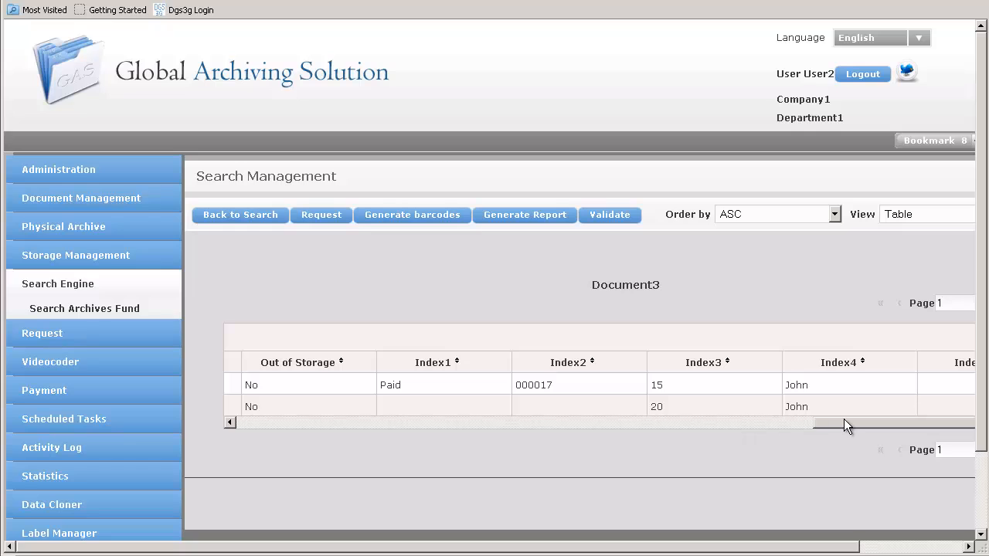
pyautogui.moveTo(844, 423); pyautogui.dragTo(205, 431)
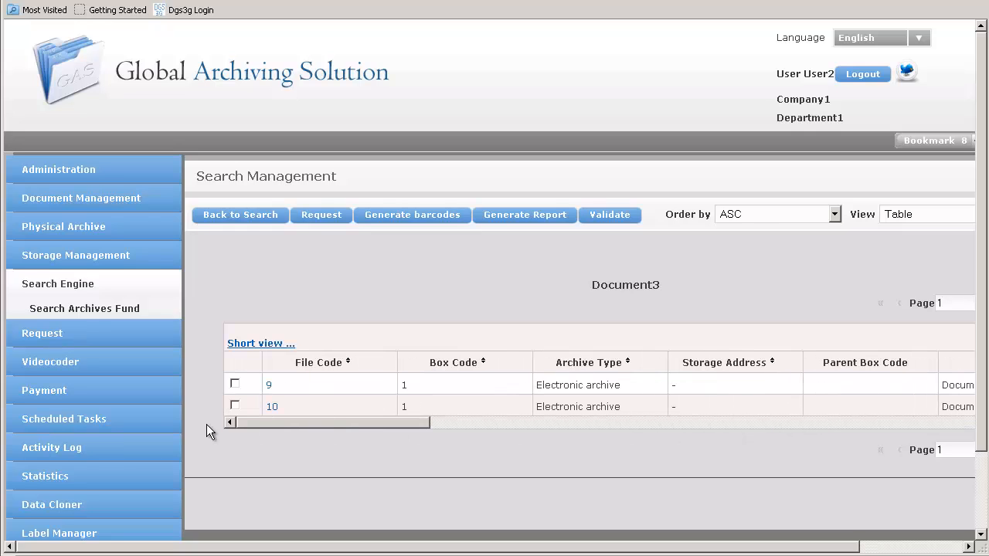
pyautogui.click(272, 407)
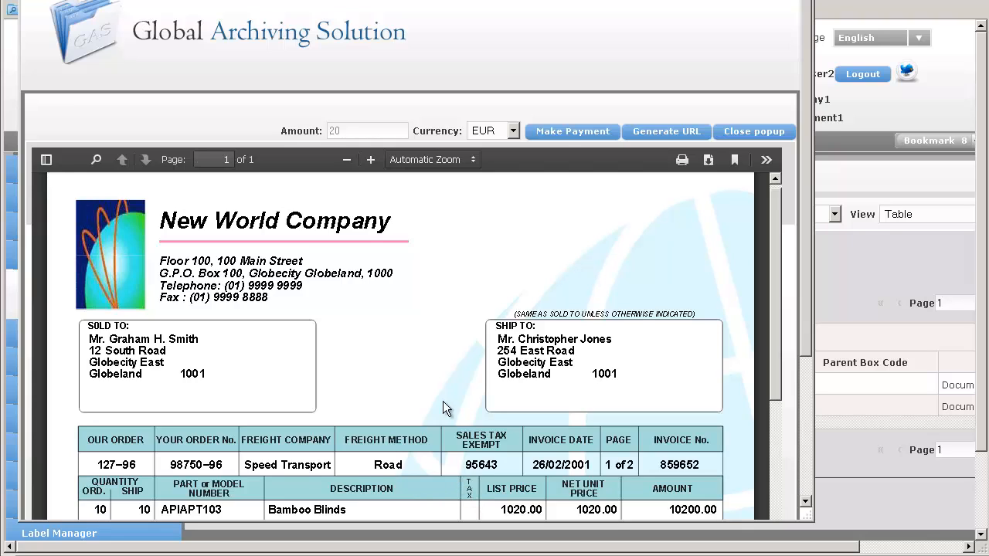
pyautogui.click(564, 134)
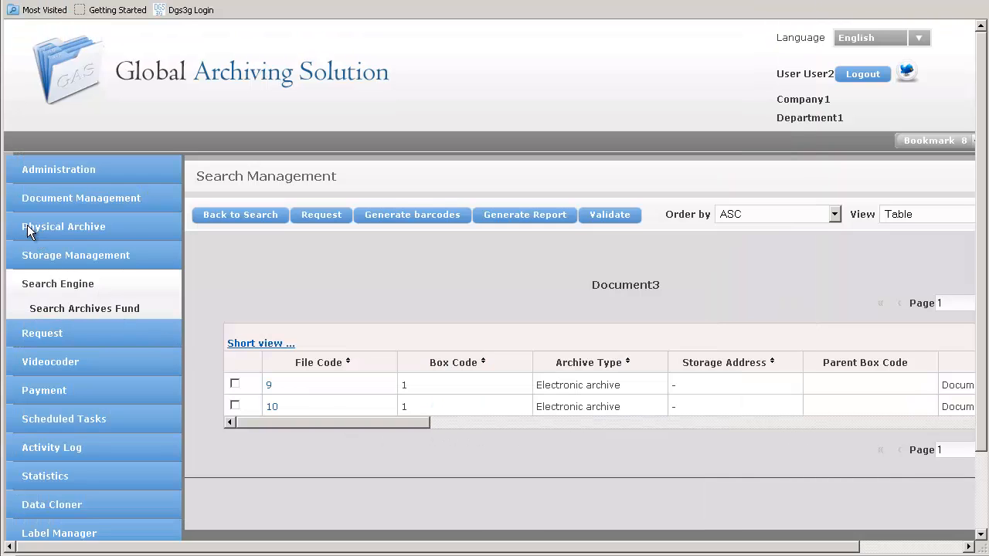
# Step: Show the list of payments made
pyautogui.click(64, 395)
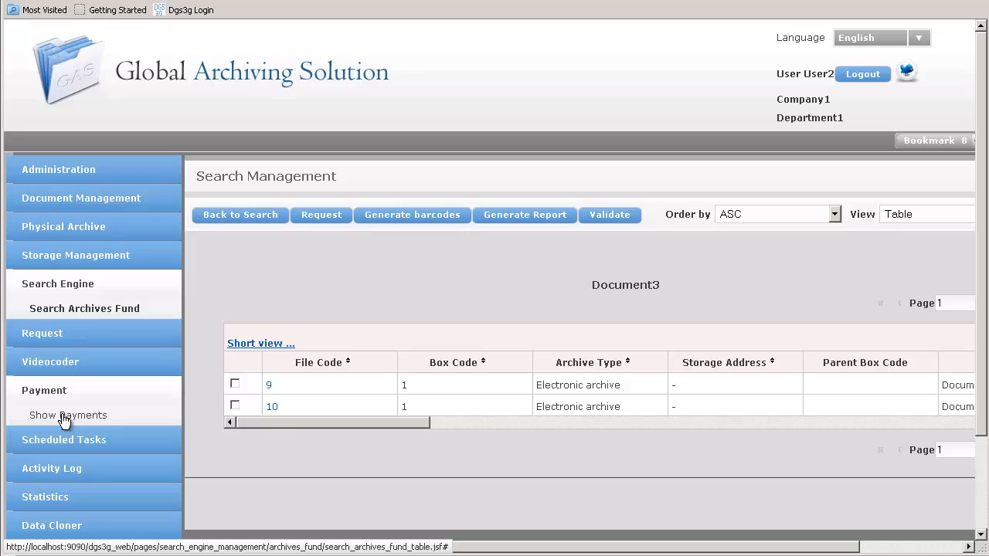
pyautogui.click(65, 416)
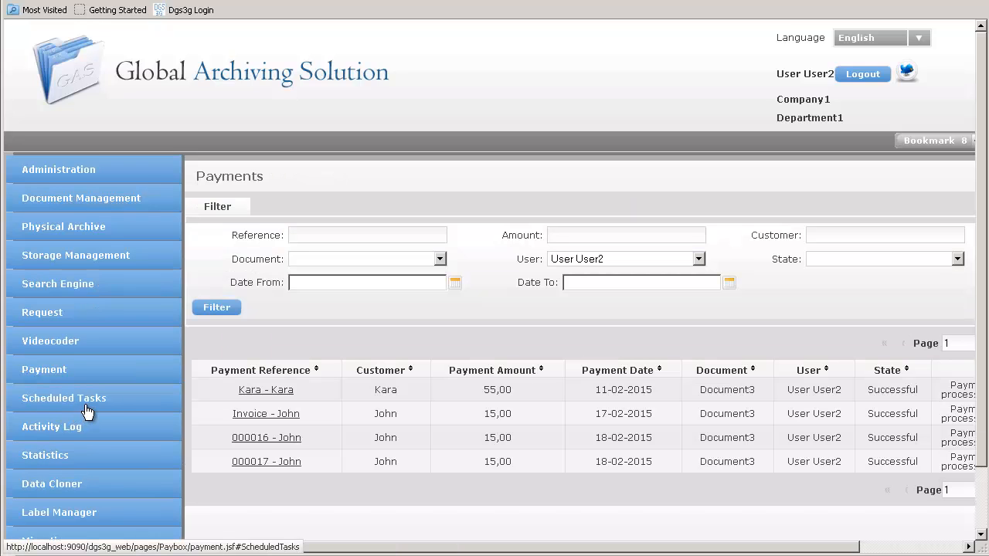